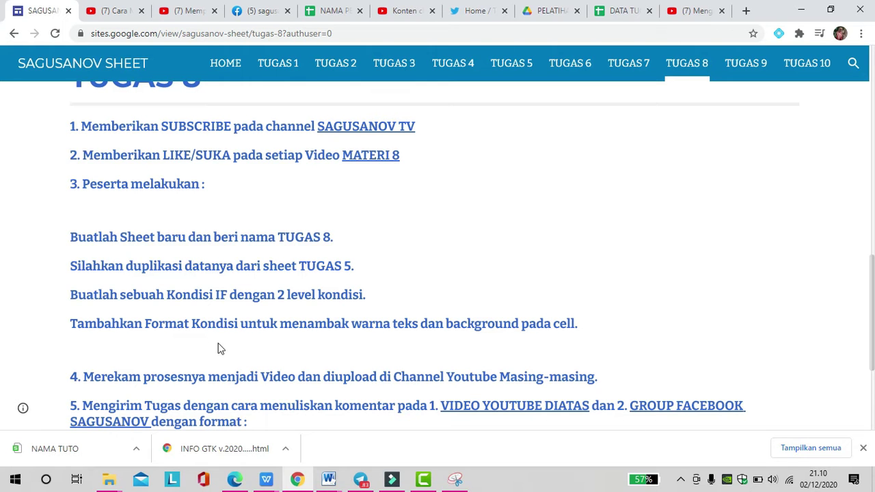
Switch to the NAMA PESERTA spreadsheet and duplicate the TUGAS 5 sheet
left_click(325, 12)
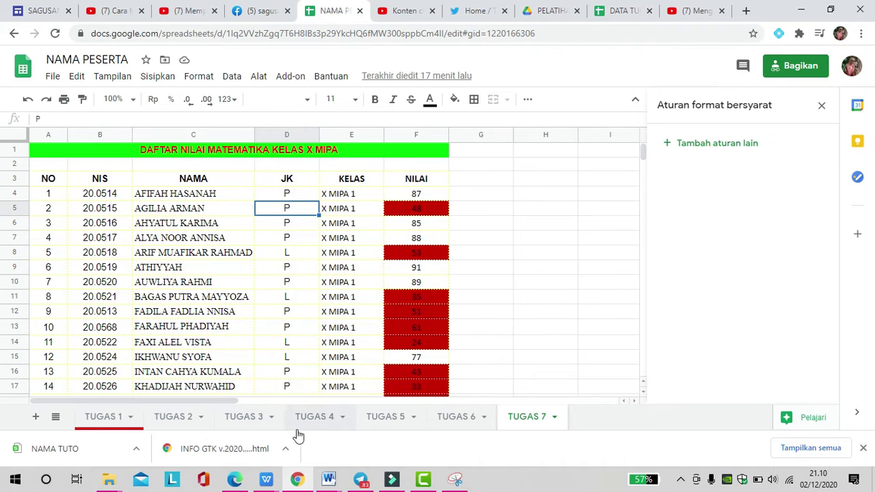
left_click(383, 426)
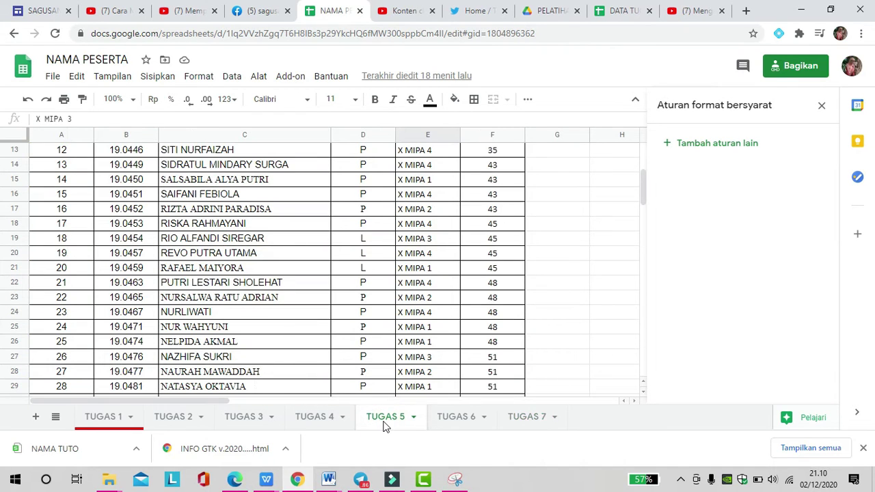
left_click(384, 423)
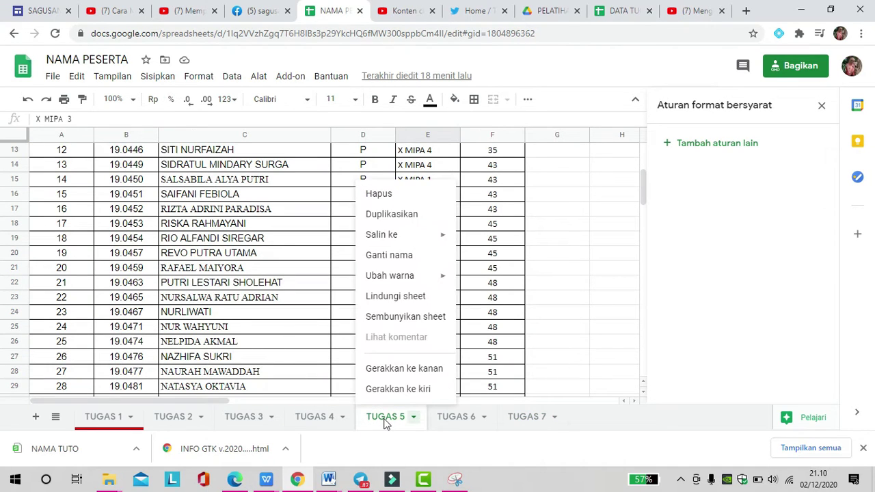
left_click(405, 219)
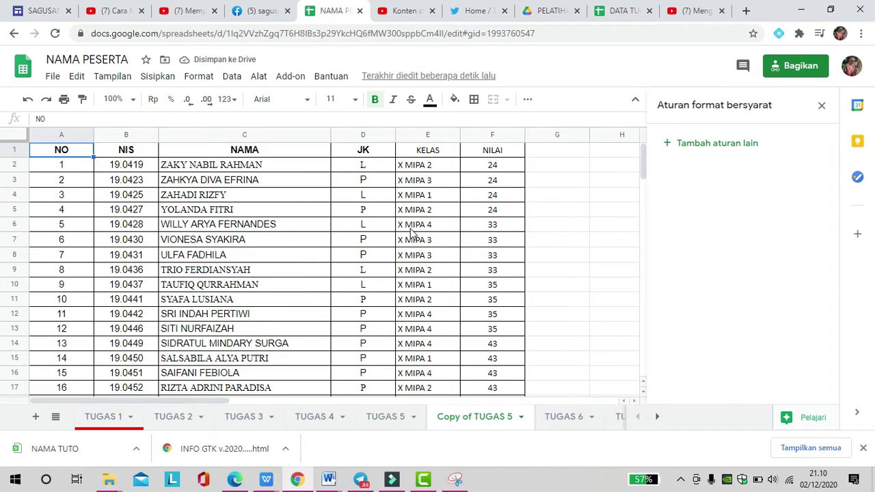
Rename the duplicated sheet as TUGAS 8
double_click(463, 419)
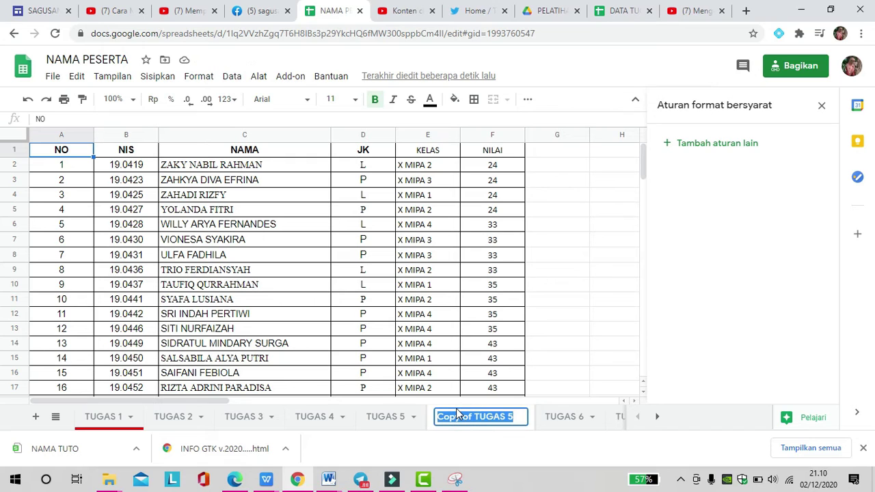
type("TU")
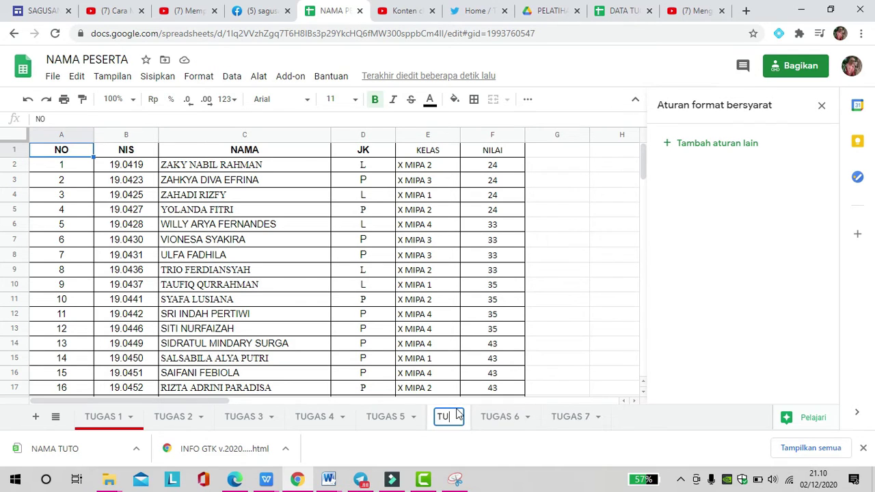
type("GAS 8")
key("Return")
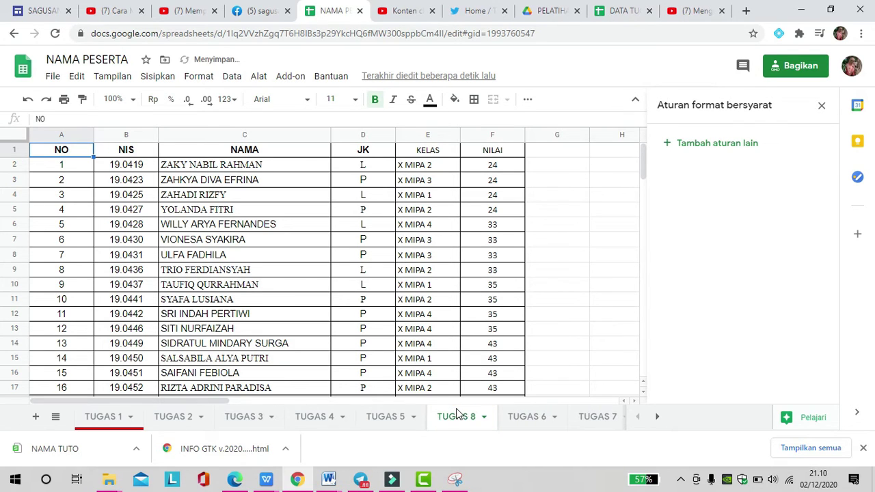
Reorder the sheets by moving TUGAS 6 and TUGAS 7 in front of TUGAS 8
left_click_drag(529, 424, 445, 422)
left_click_drag(587, 420, 490, 417)
left_click(586, 418)
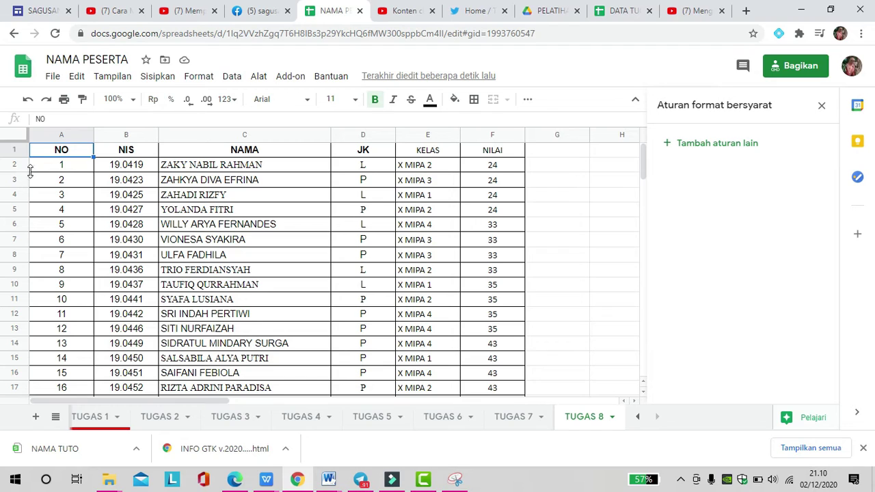
Close the conditional formatting rules and enter the header KETERANGAN in cell G1 of TUGAS 8
left_click(182, 169)
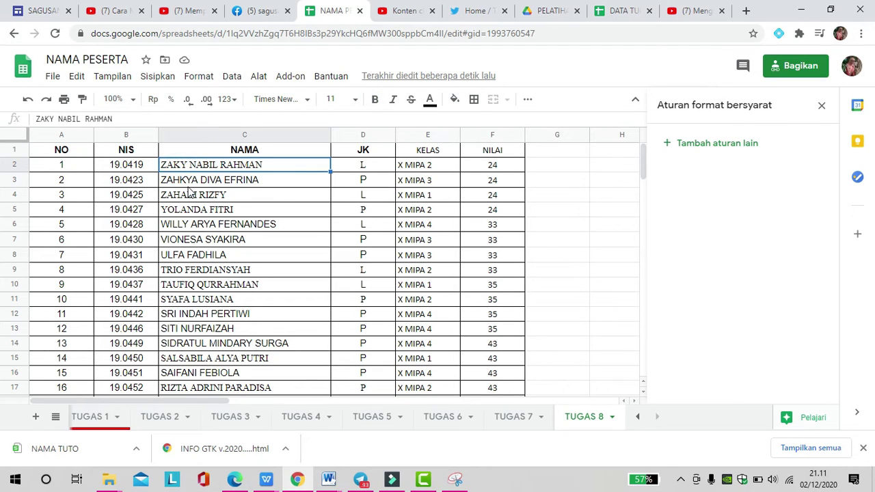
scroll(414, 274, "down", 3)
scroll(414, 273, "up", 3)
left_click(822, 107)
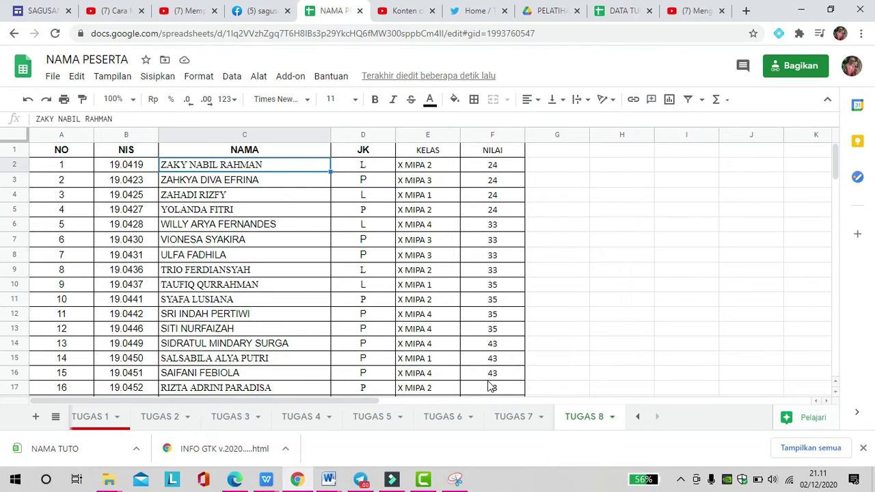
left_click(540, 152)
type("KE")
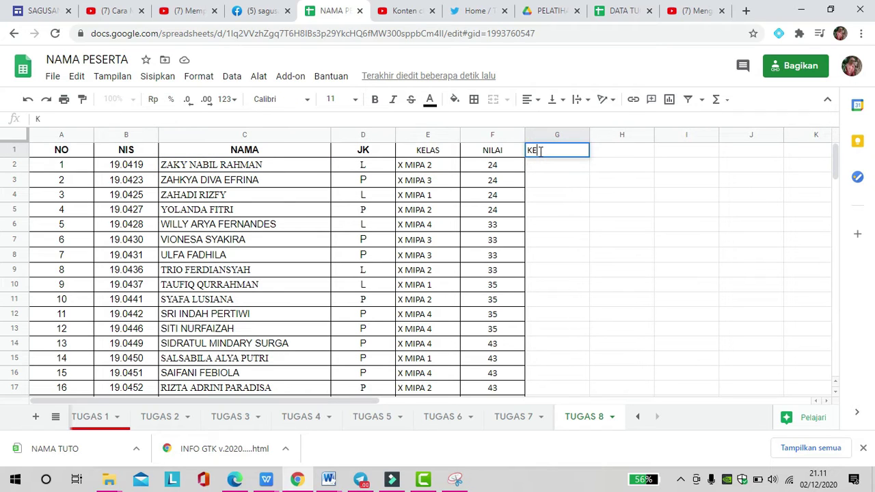
type("TERANGAN")
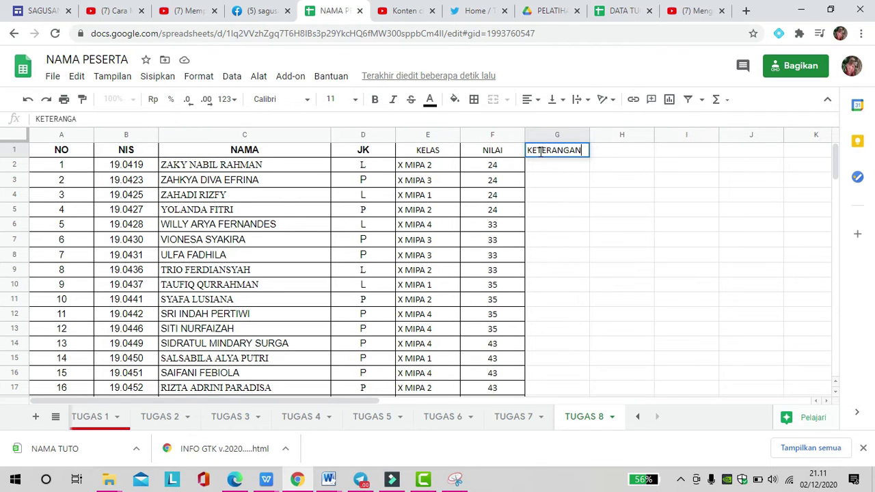
key("Return")
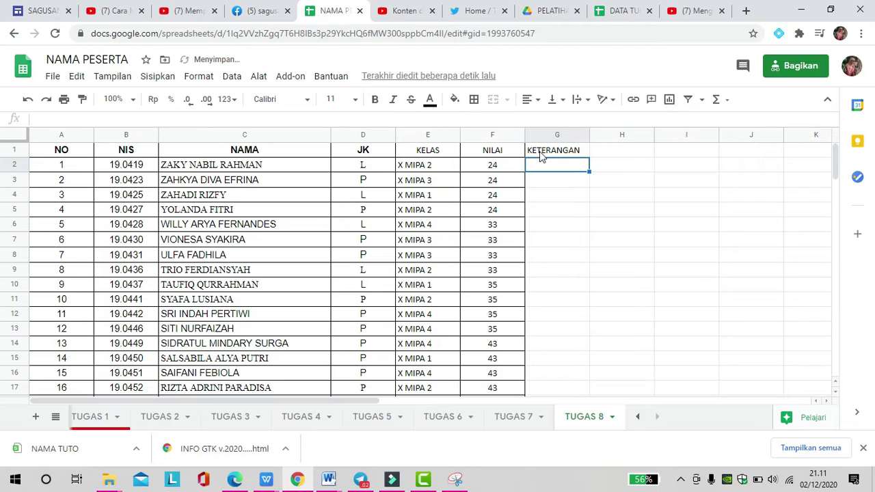
Apply all borders to the KETERANGAN column from G1 to G106 and colour them black
left_click(569, 156)
left_click_drag(571, 154, 572, 218)
scroll(527, 287, "down", 7)
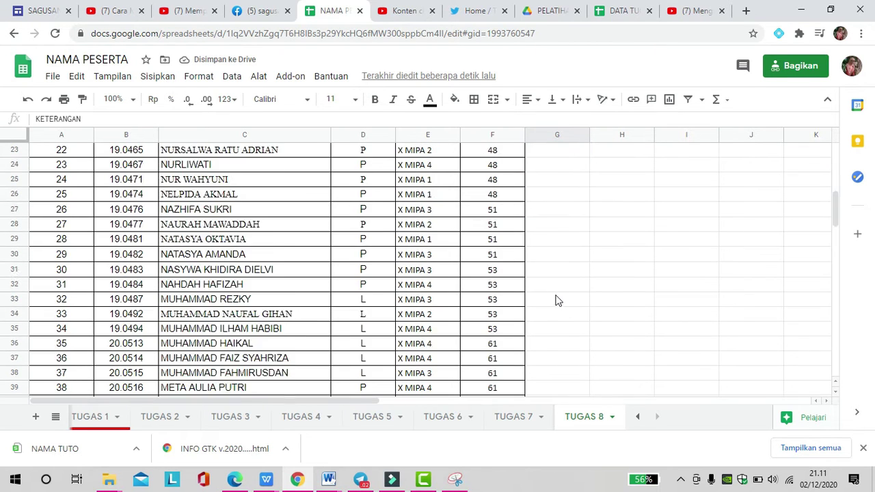
scroll(557, 301, "down", 20)
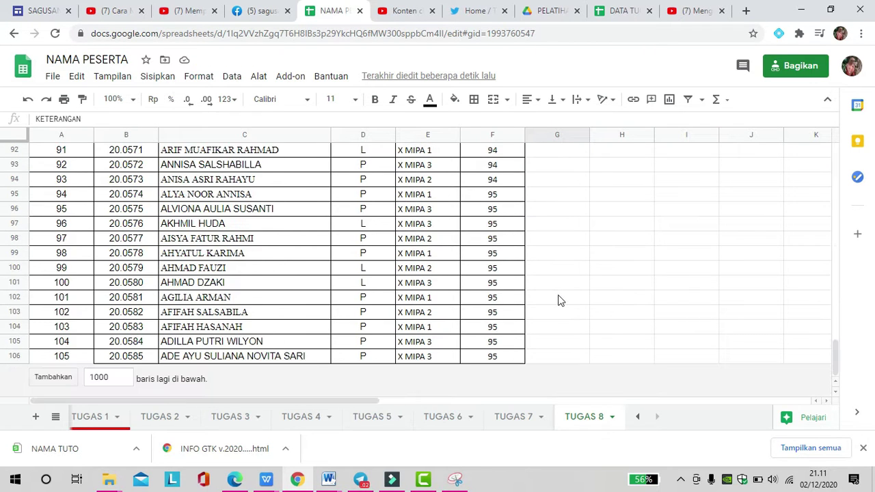
left_click(578, 357, "shift")
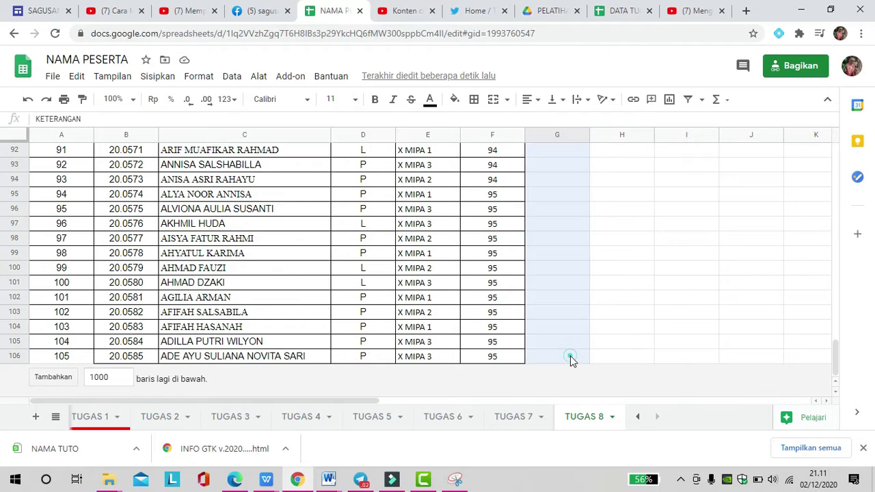
left_click(474, 99)
left_click(481, 126)
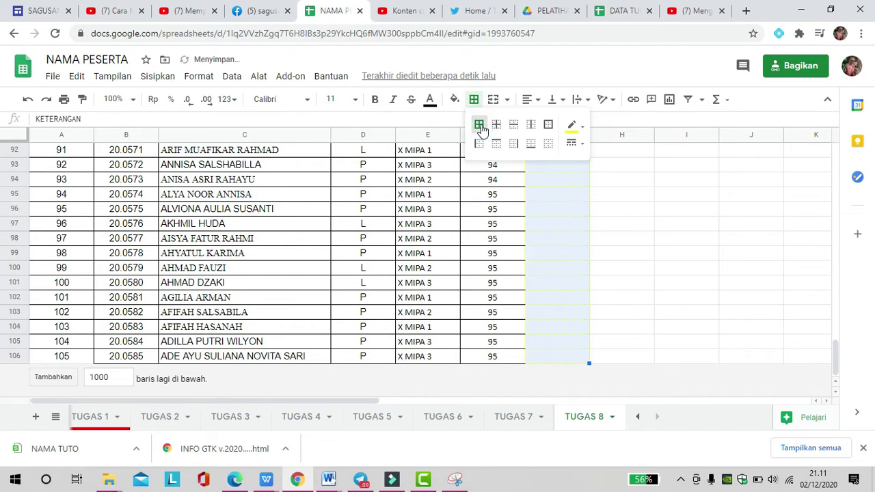
left_click(573, 126)
left_click(575, 168)
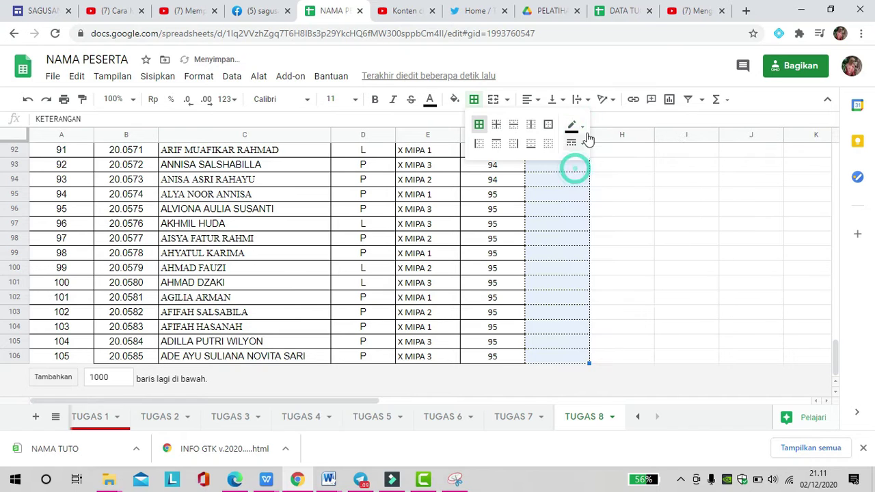
Change the border style of the KETERANGAN column to a thin solid line
left_click(578, 144)
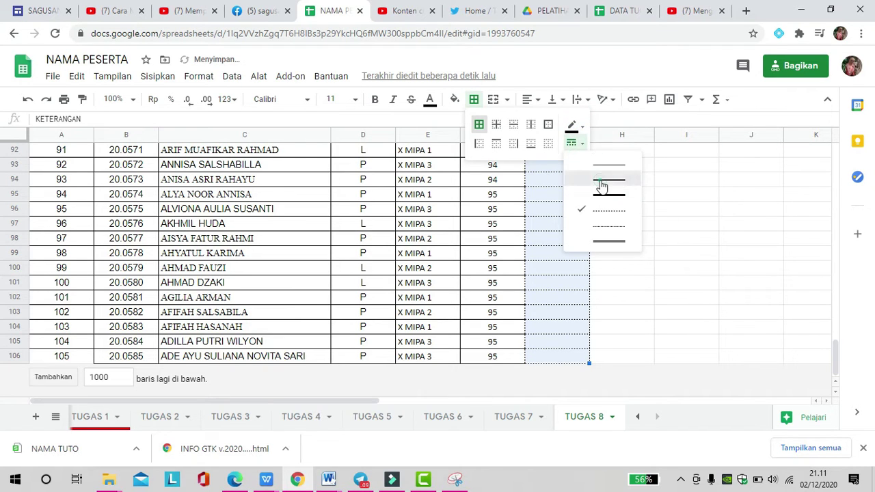
left_click(602, 186)
left_click(575, 126)
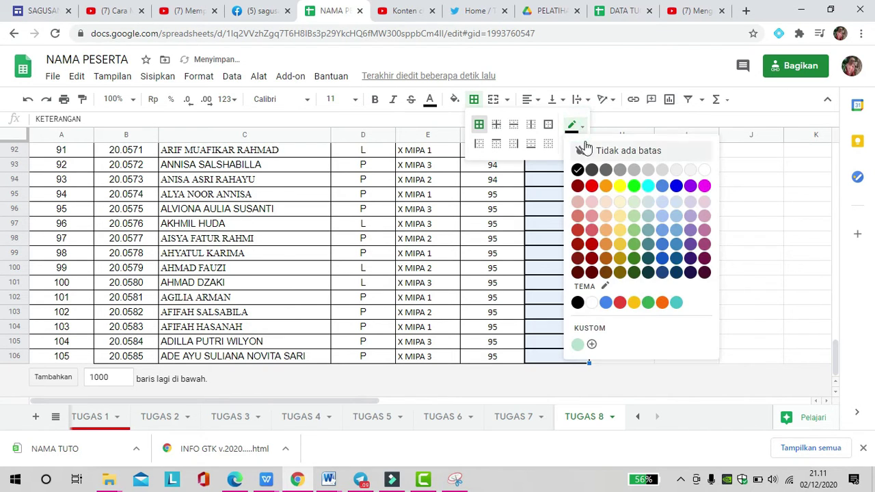
left_click(572, 144)
left_click(572, 144)
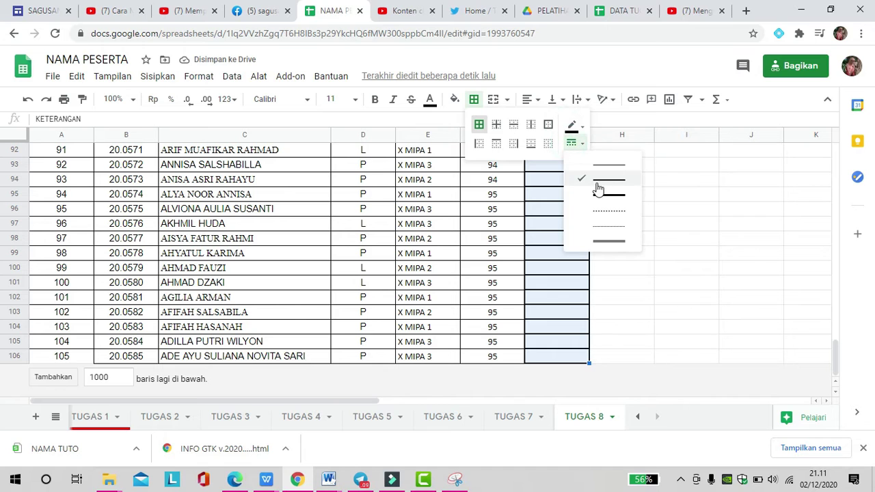
left_click(601, 166)
left_click(638, 190)
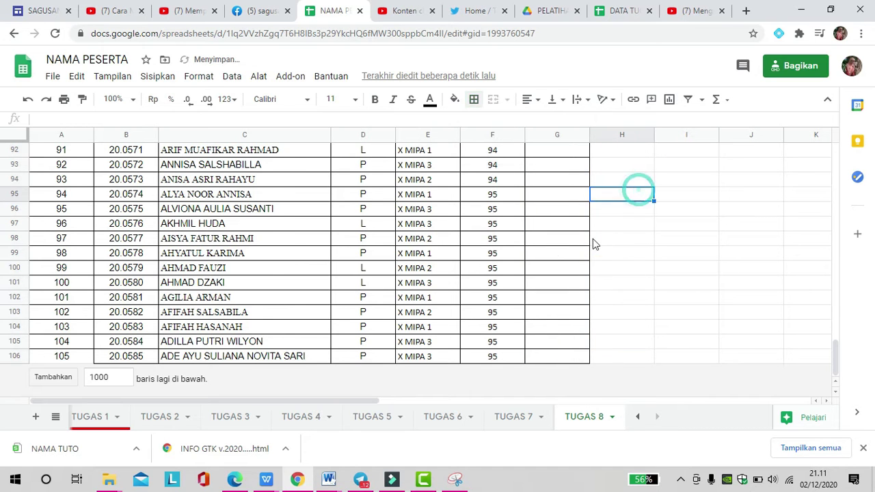
Start an IF formula in cell G2 of TUGAS 8 with the condition F2>=75
scroll(592, 245, "up", 20)
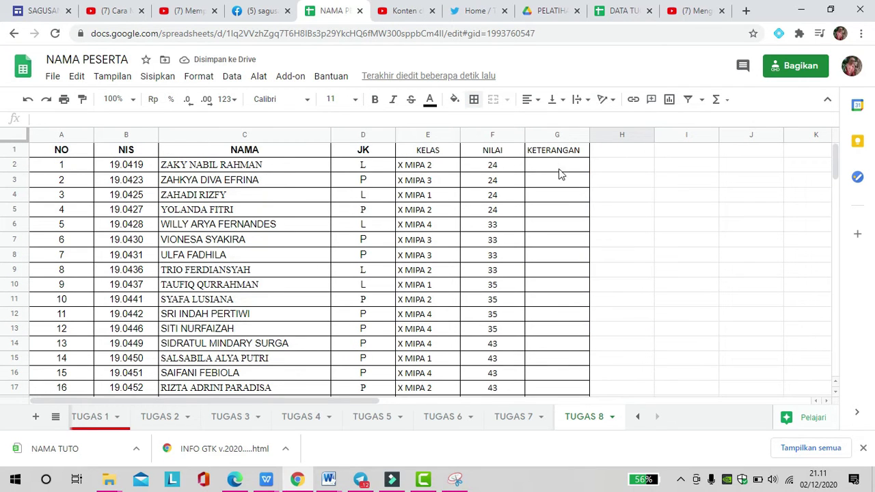
left_click(555, 166)
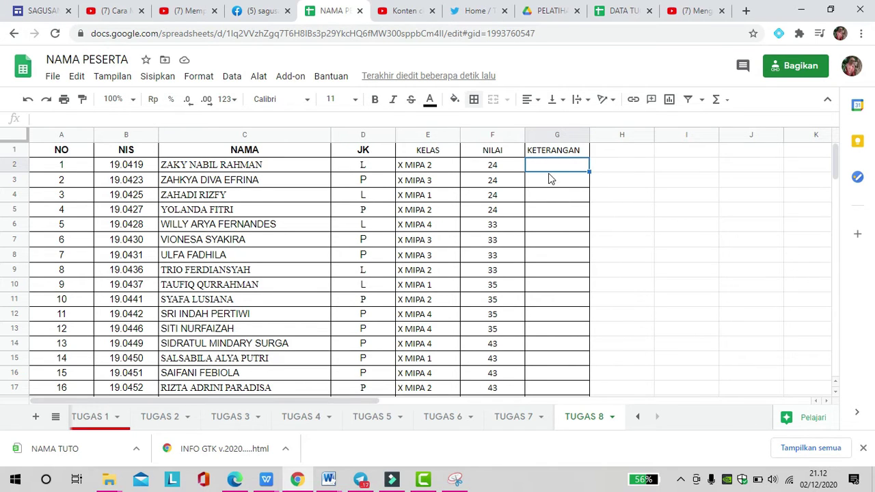
type("=IF")
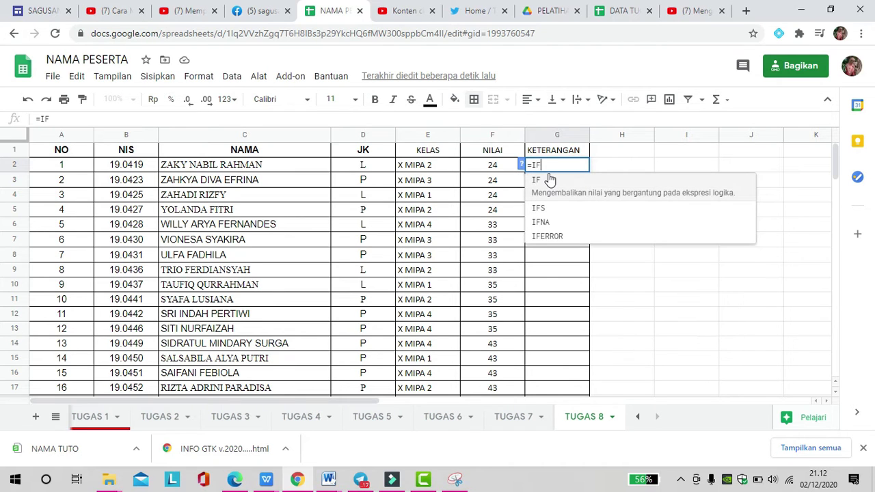
left_click(549, 179)
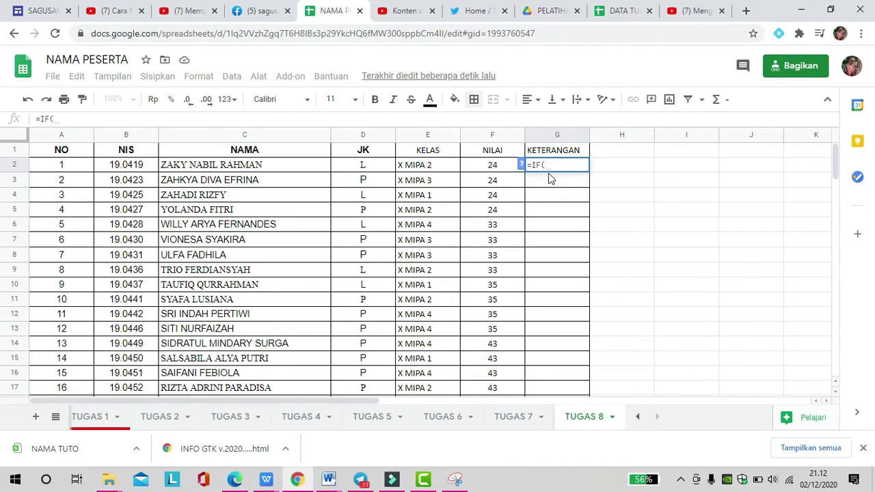
left_click(497, 171)
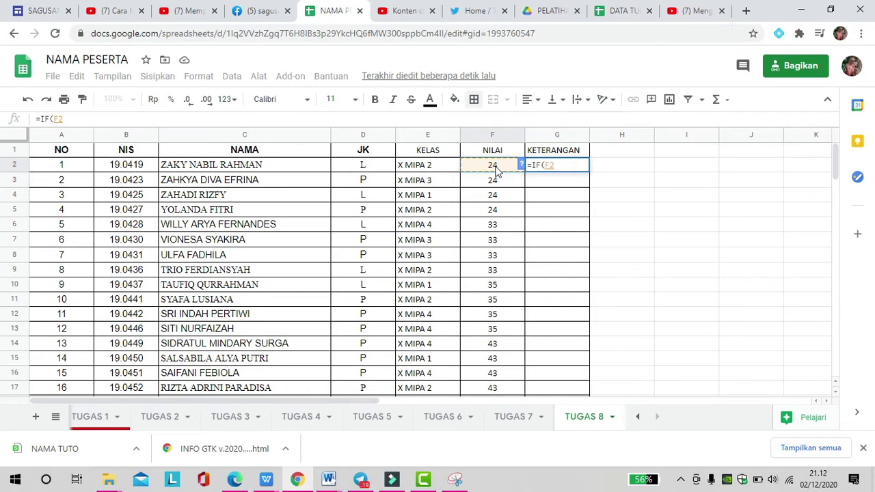
type(">")
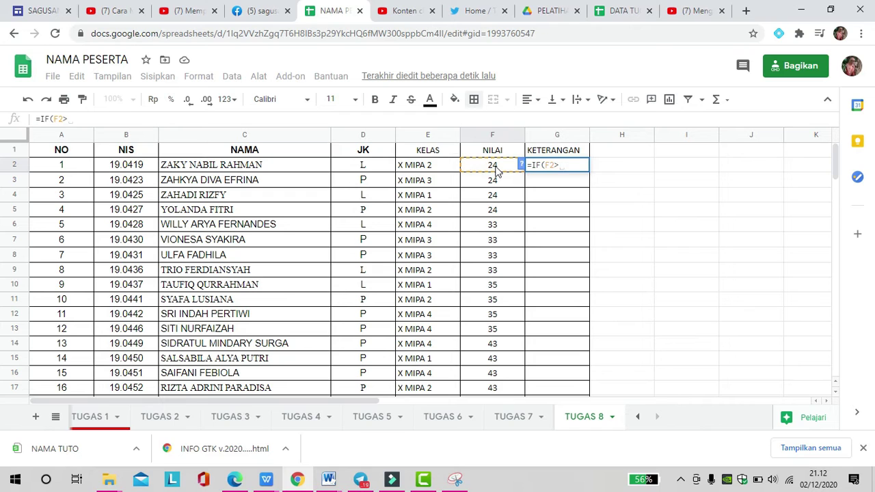
type("=75")
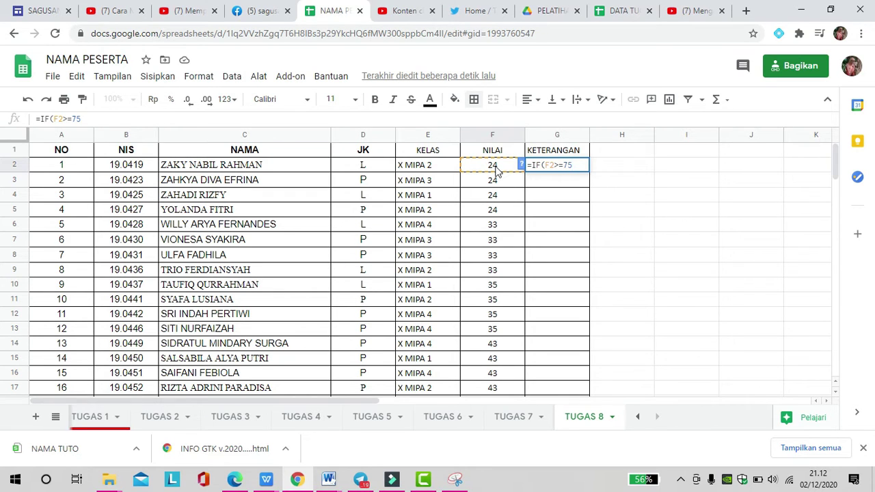
type(";")
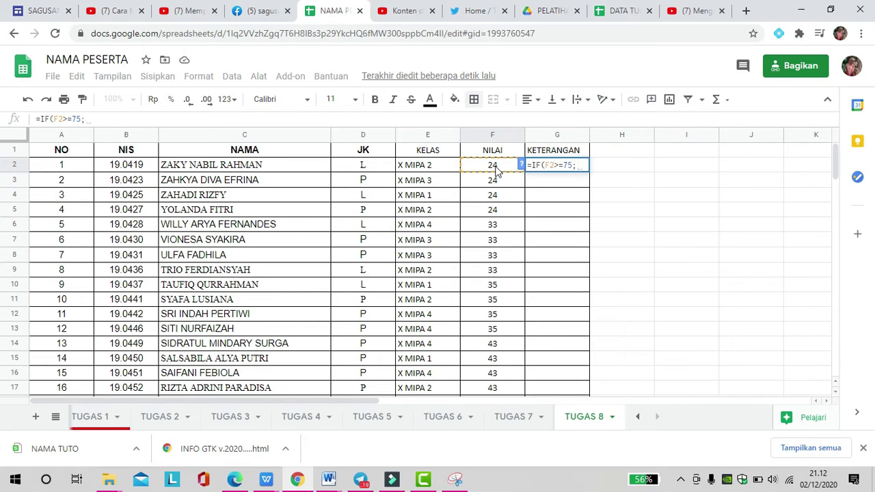
Complete the G2 formula with the unquoted results TUNTAS for true and TIDAK TUNTAS for false
type("TUN")
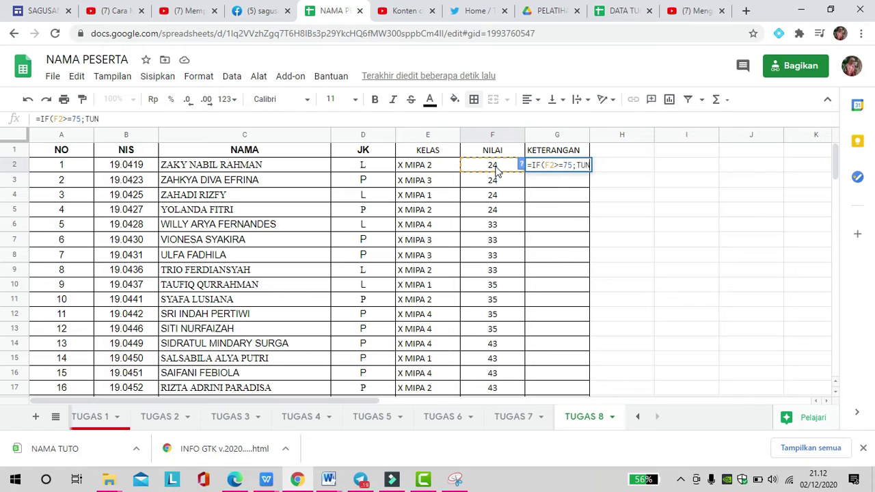
type("TAS;")
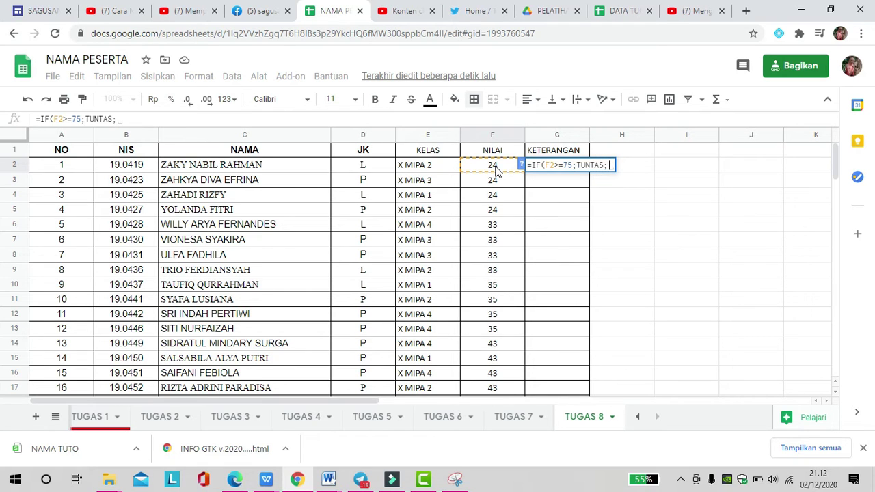
type("TIDAK")
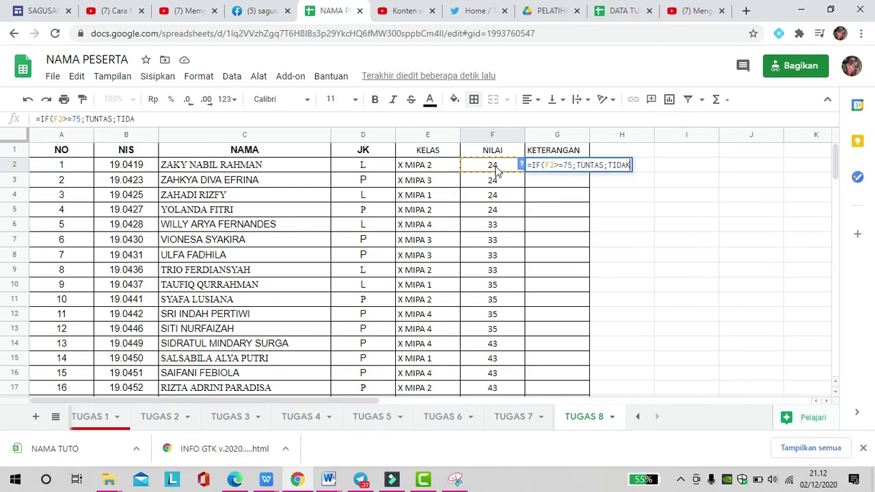
type(" TUNTAS")
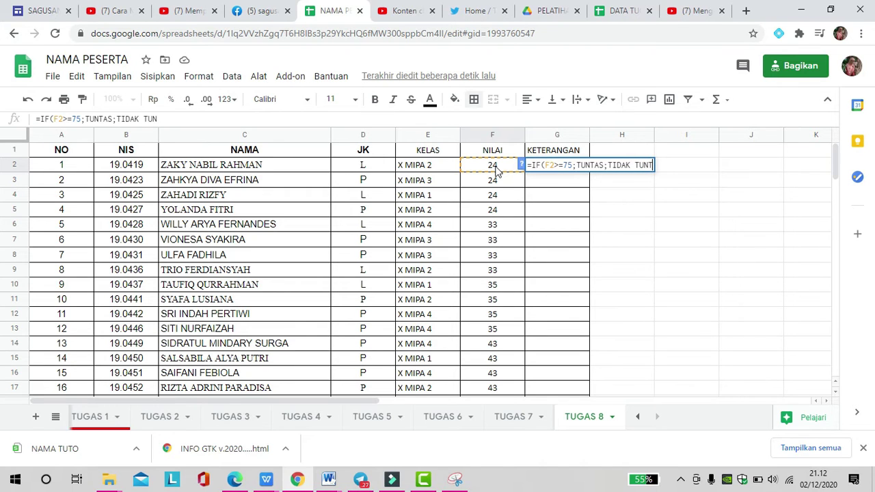
type(")")
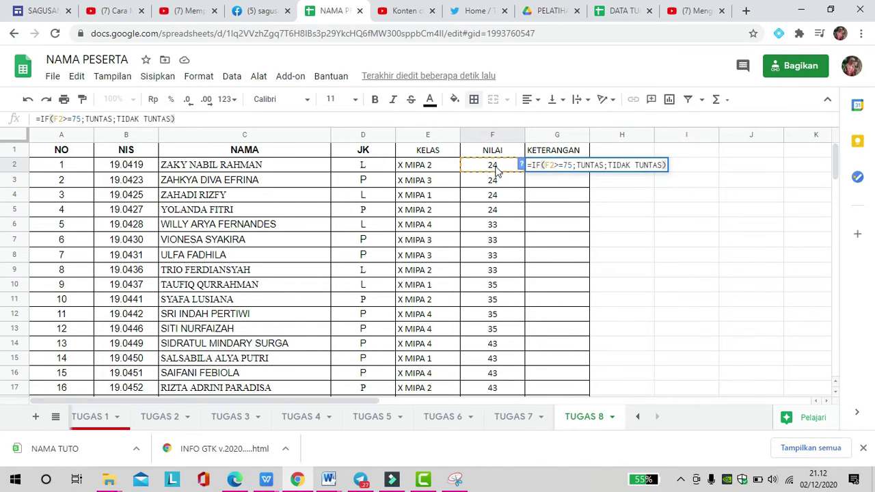
key("Return")
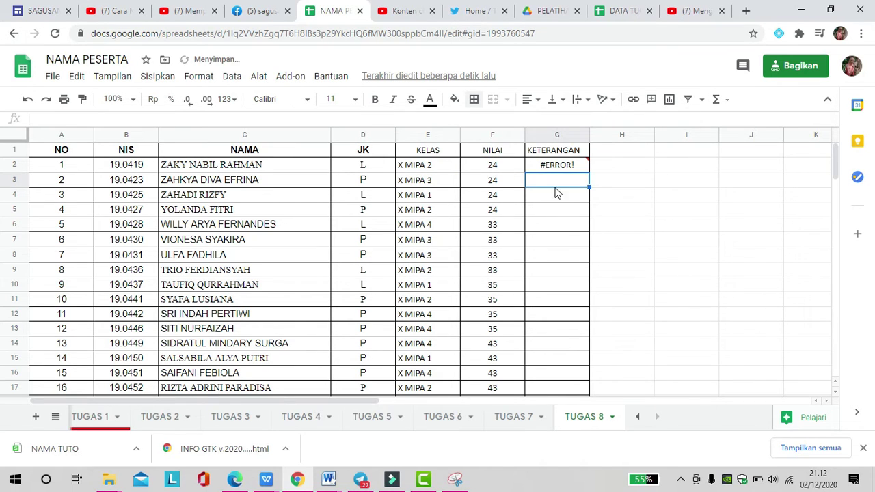
Enclose both results in the G2 formula in quotation marks, giving =IF(F2>=75;"TUNTAS";"TIDAK TUNTAS")
double_click(560, 165)
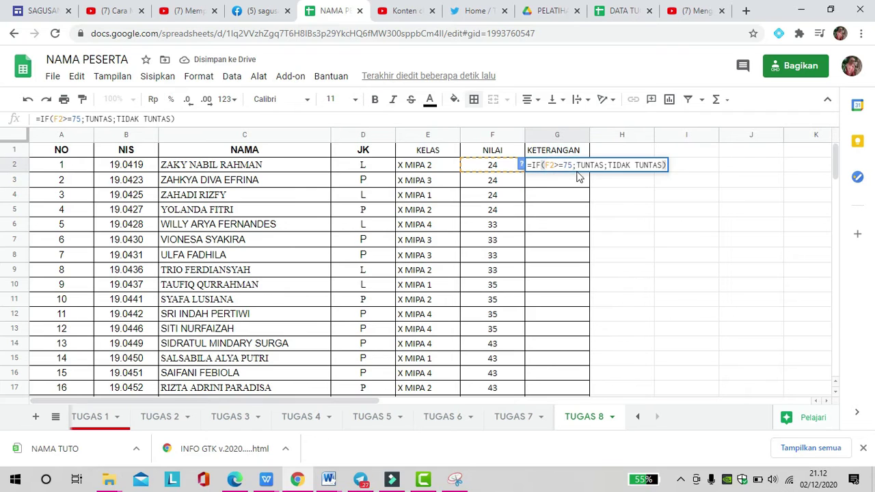
left_click(578, 165)
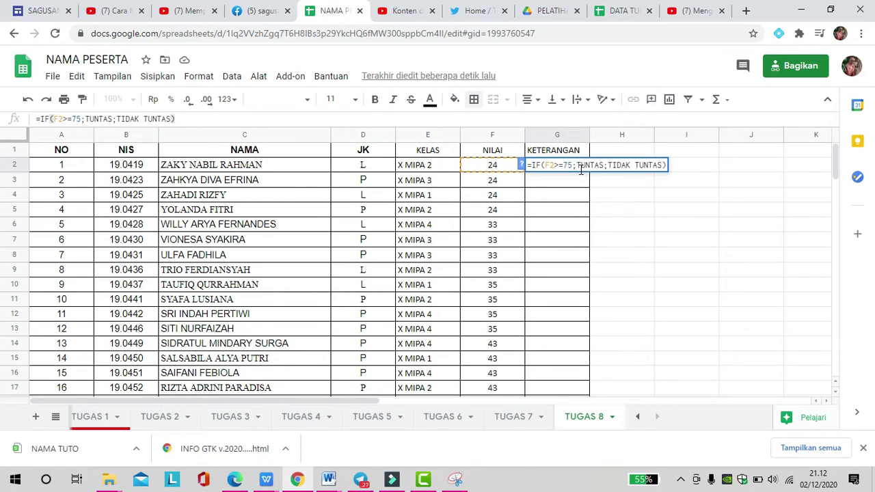
type("\"")
key("Right")
type("\"")
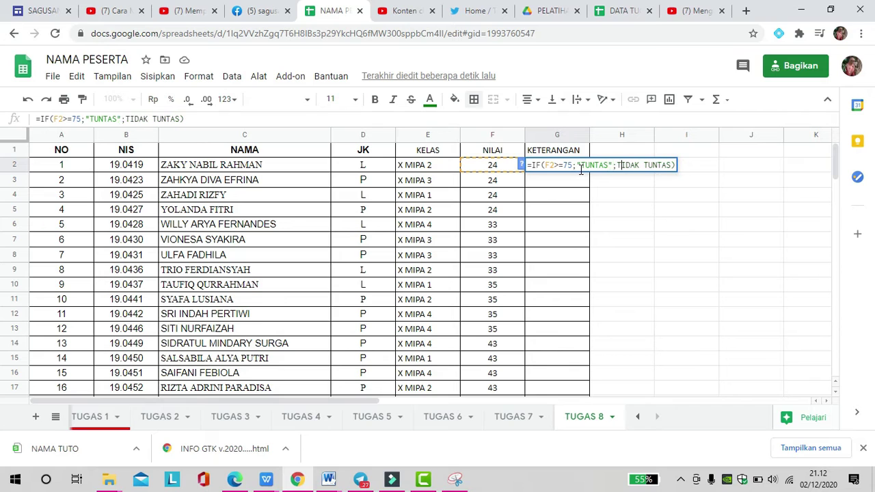
type("\"")
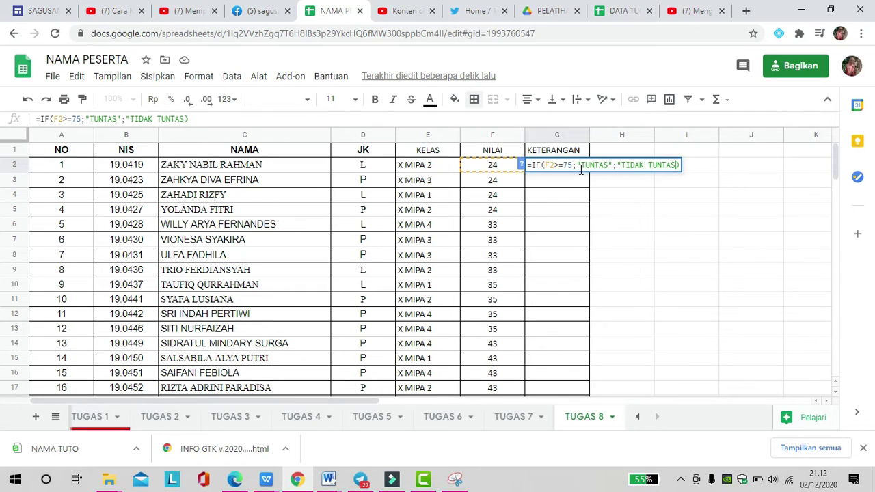
type("\"")
key("Return")
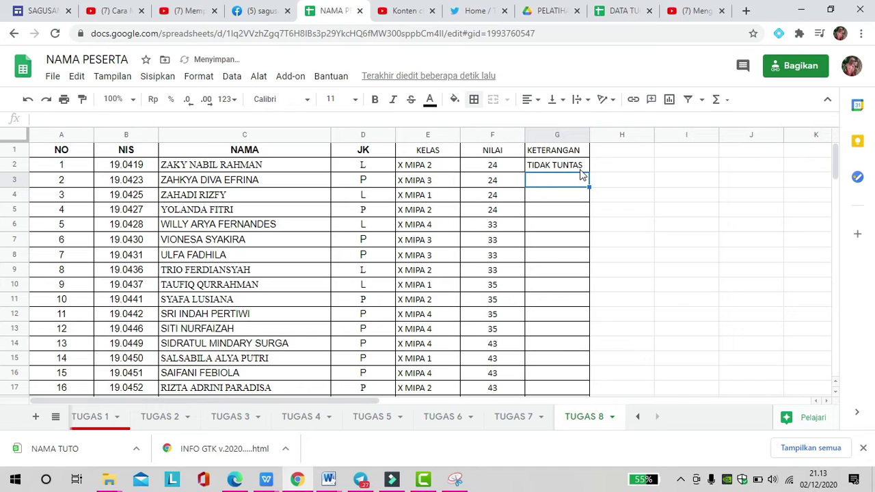
Try the G2 formula without the semicolon after 75
left_click(548, 171)
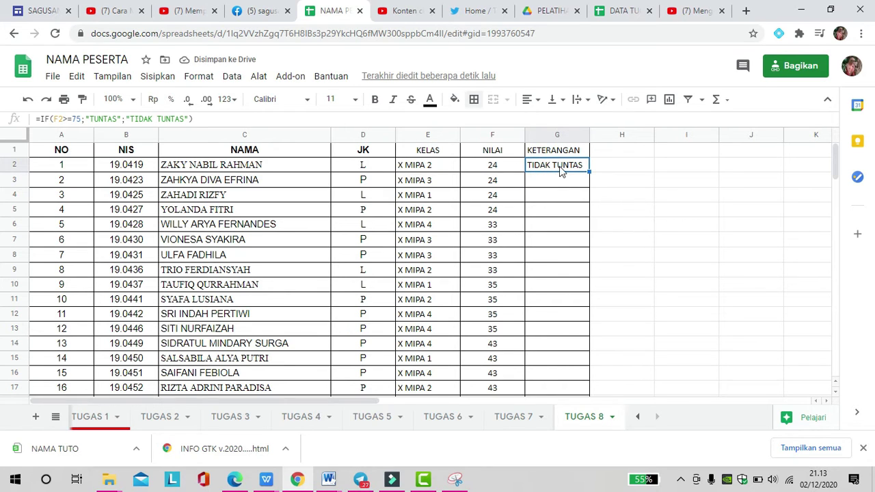
double_click(559, 171)
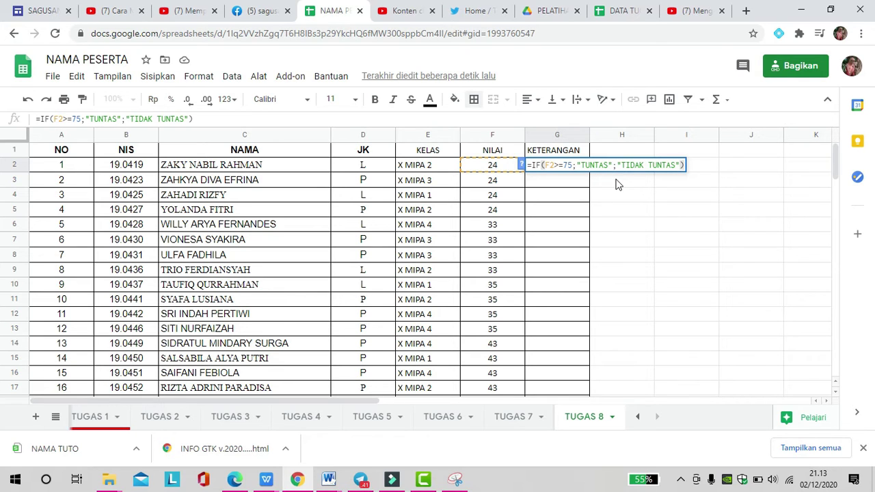
left_click(576, 166)
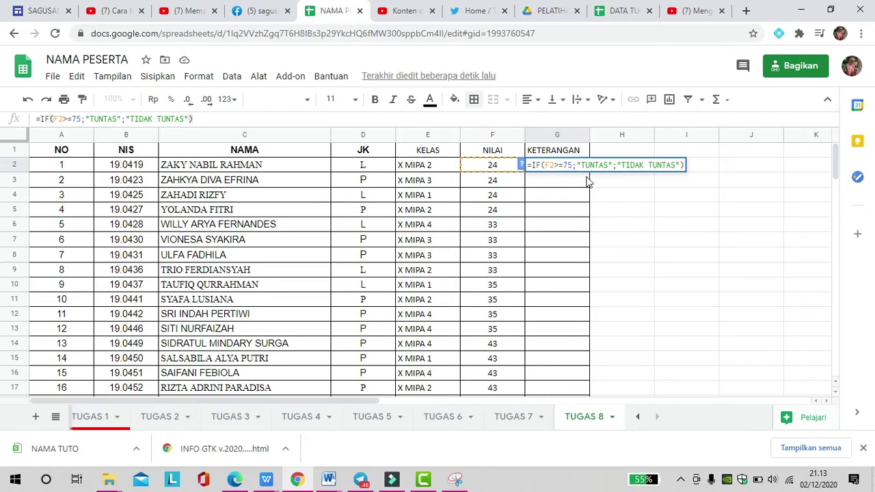
key("BackSpace")
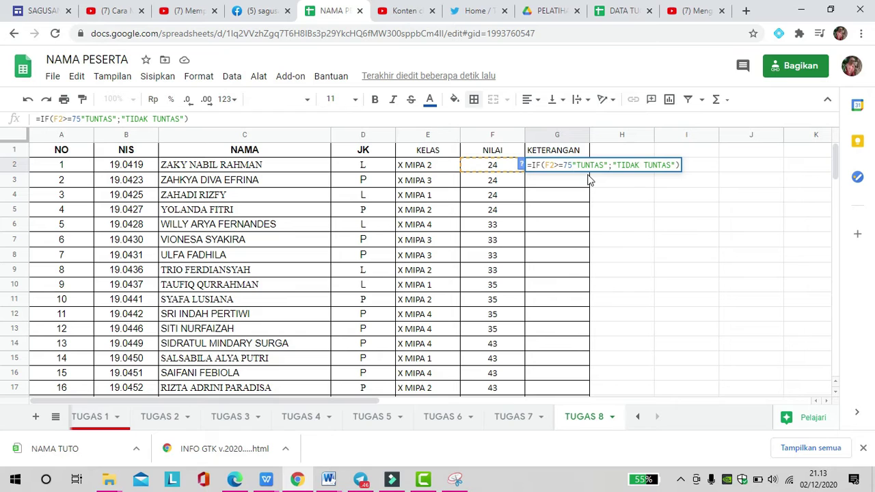
key("Return")
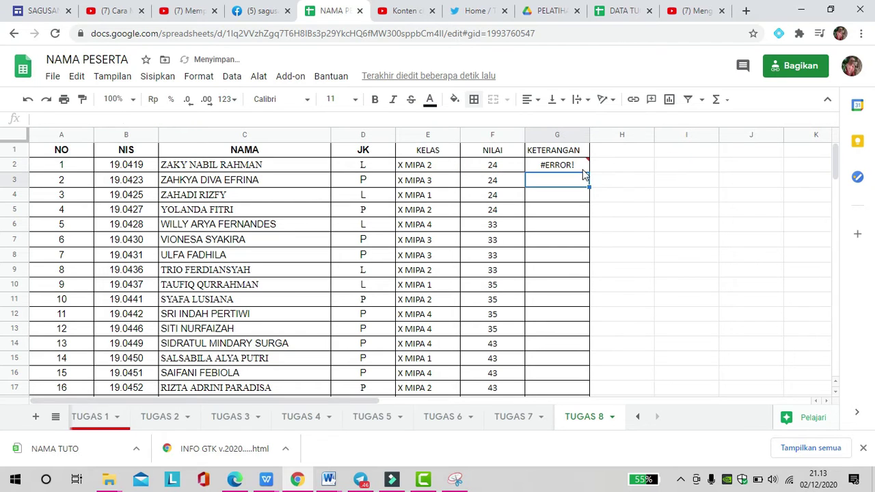
Undo the removal of the semicolon from the G2 formula
left_click(582, 170)
left_click(28, 99)
left_click(551, 181)
left_click(549, 166)
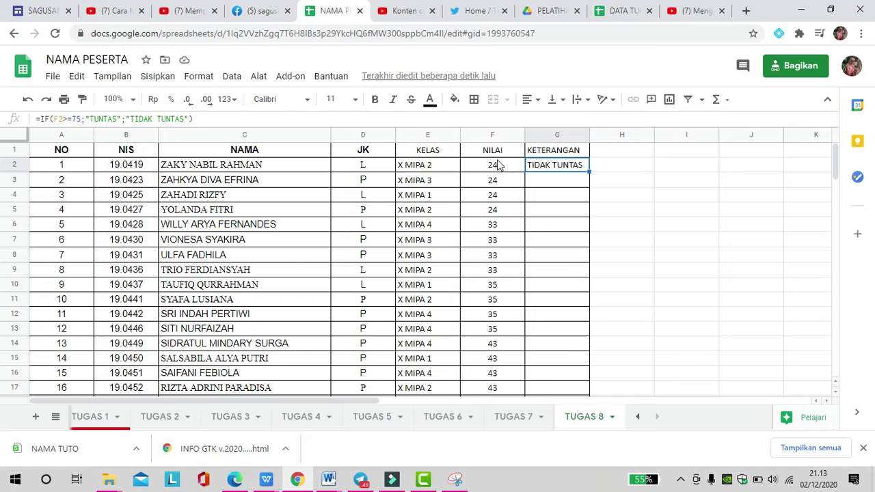
Fill the IF formula from G2 down the KETERANGAN column to G106
double_click(537, 166)
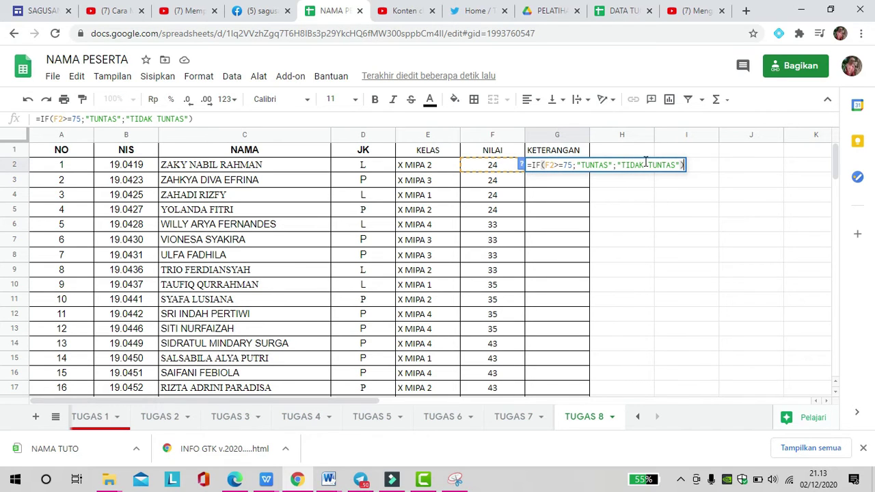
left_click(627, 195)
left_click(579, 169)
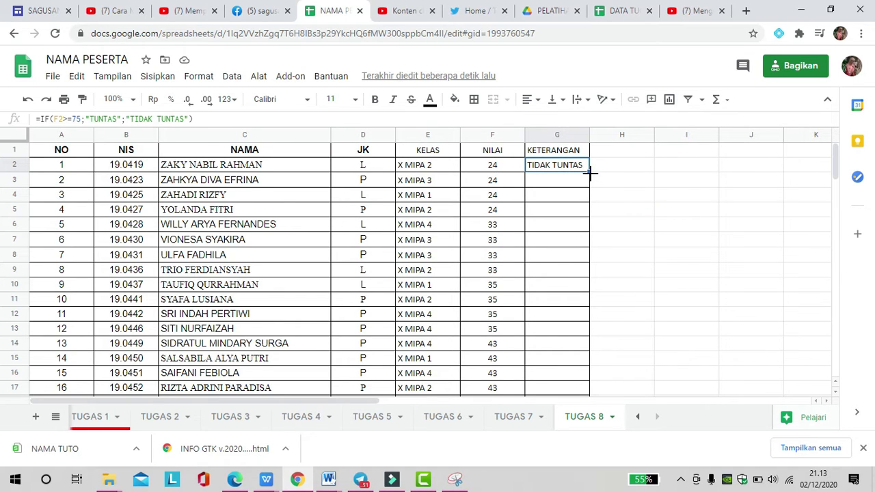
left_click_drag(589, 174, 578, 364)
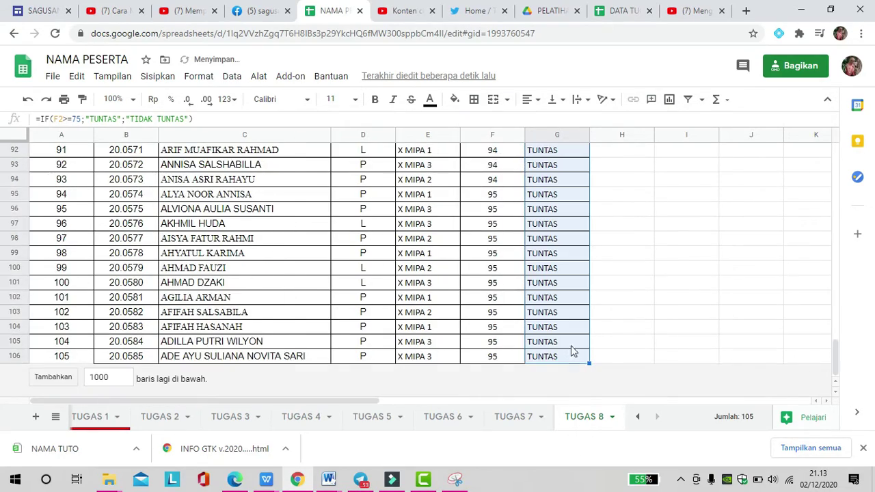
scroll(573, 345, "up", 15)
scroll(573, 326, "up", 7)
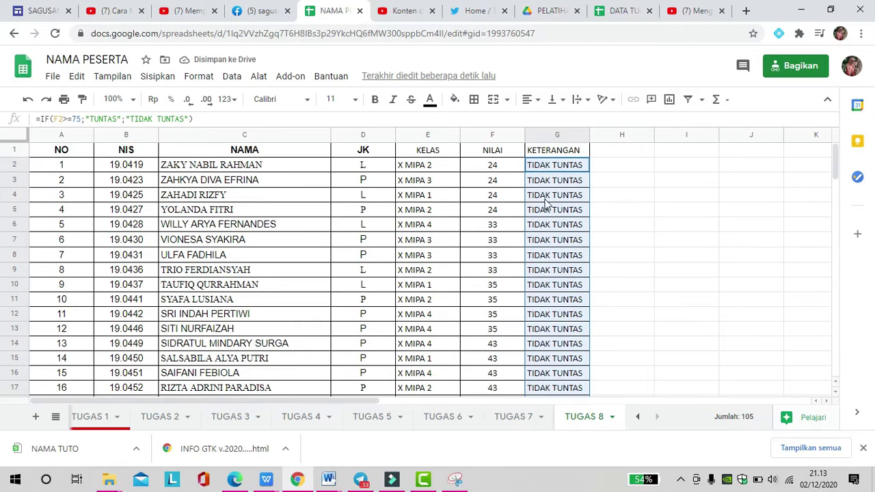
left_click(537, 170)
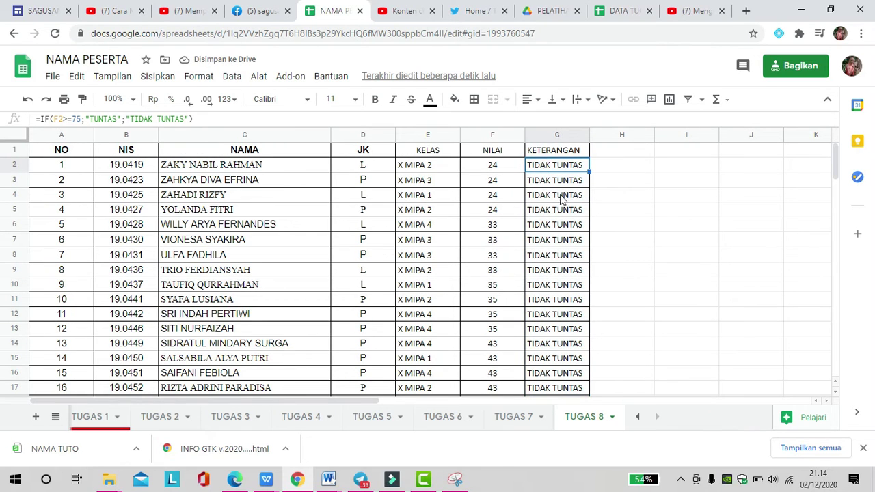
left_click(556, 174)
left_click(554, 168)
left_click(558, 182)
left_click(555, 167)
left_click(550, 182)
Start a conditional formatting rule for the KETERANGAN results in G2:G106
left_click(533, 164)
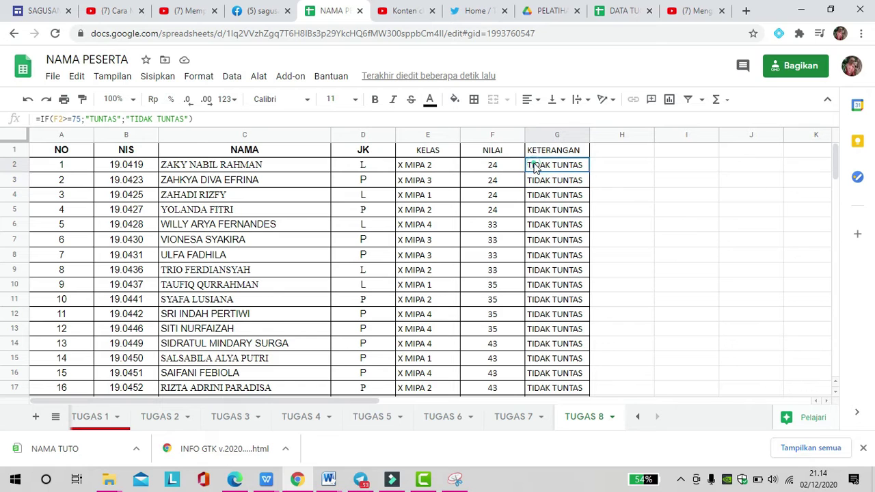
scroll(571, 226, "down", 15)
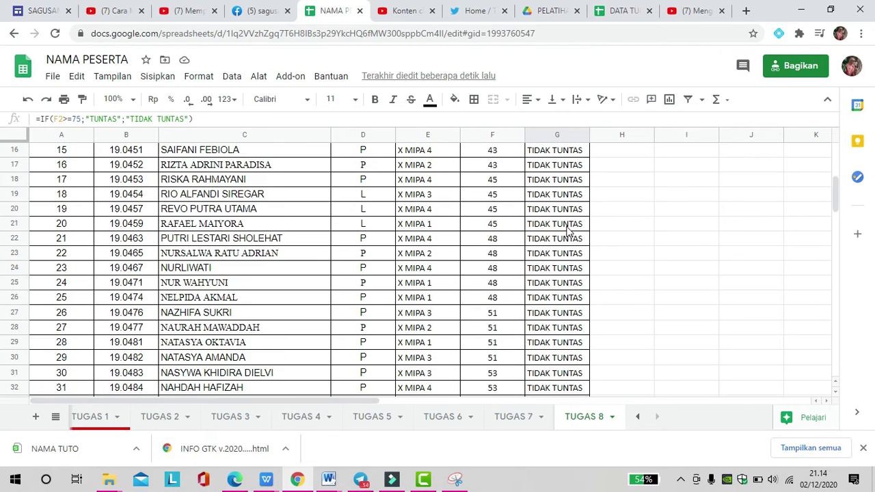
scroll(581, 342, "down", 12)
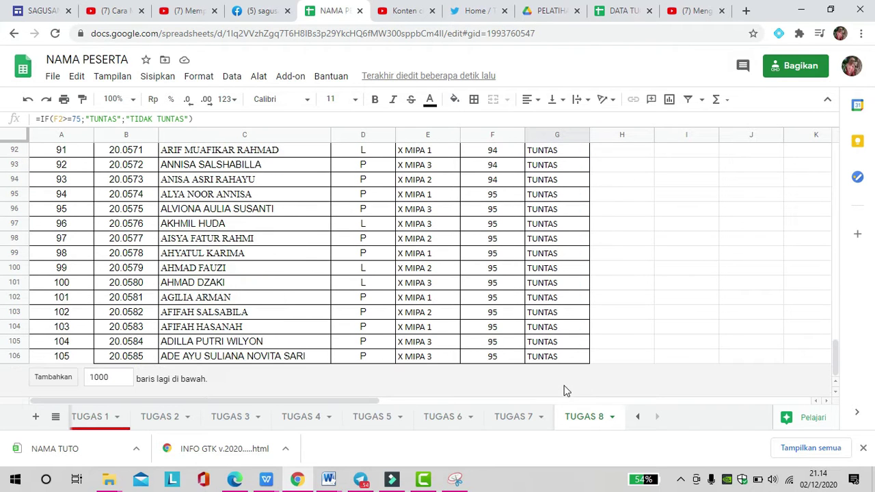
left_click(555, 354, "shift")
scroll(368, 136, "up", 5)
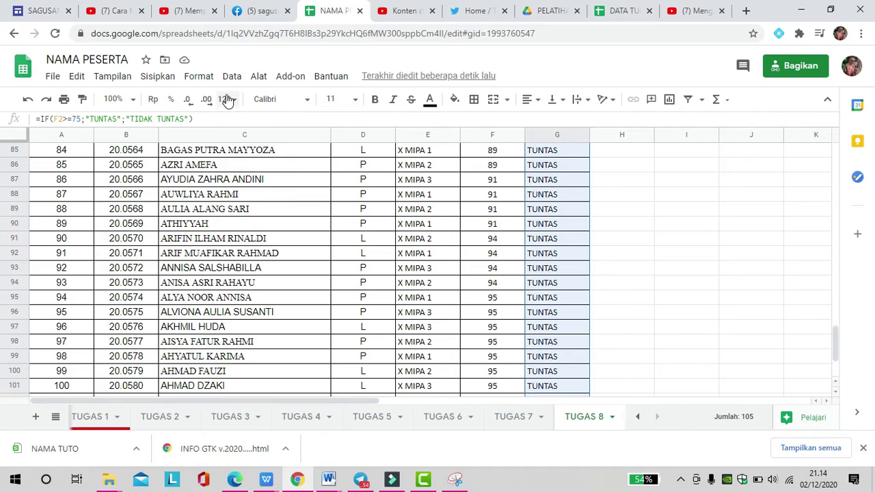
scroll(404, 166, "up", 14)
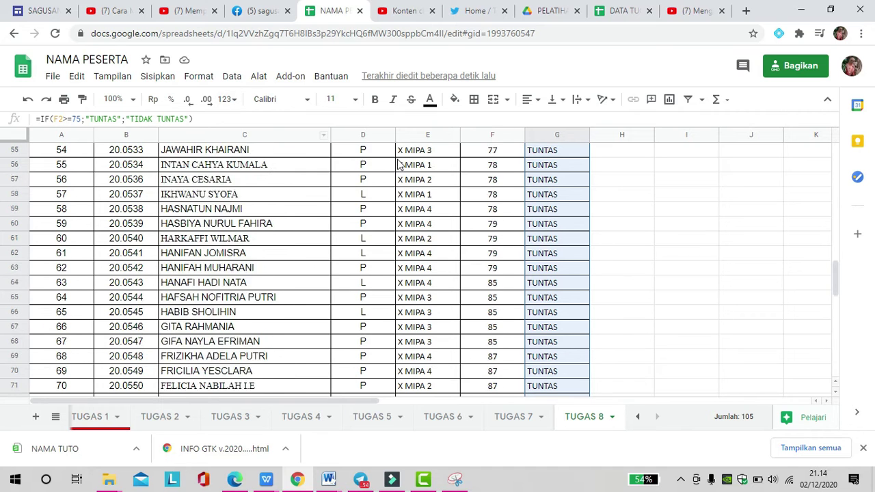
left_click(201, 76)
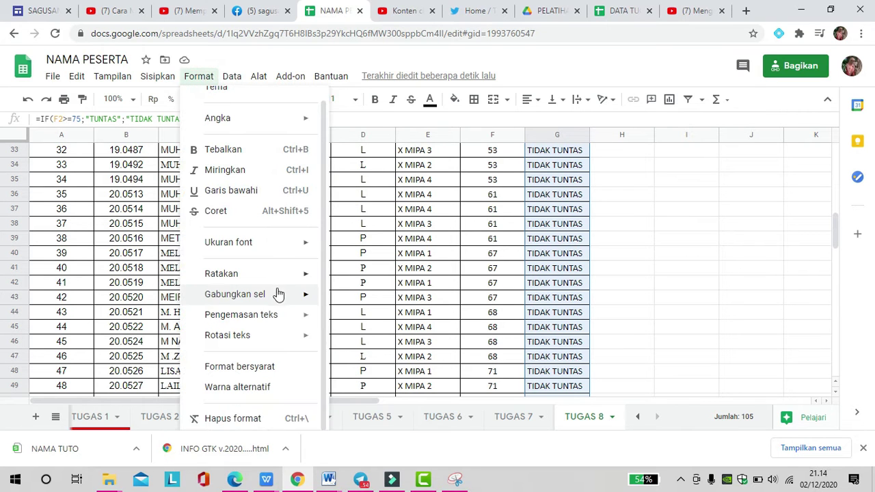
left_click(273, 367)
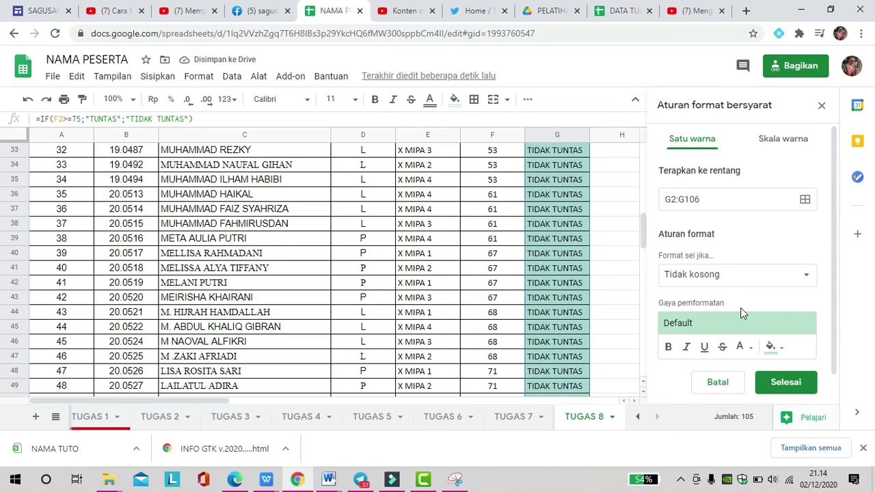
Set the rule's condition to "Teks berisi" with the value TUNTAS
left_click(724, 281)
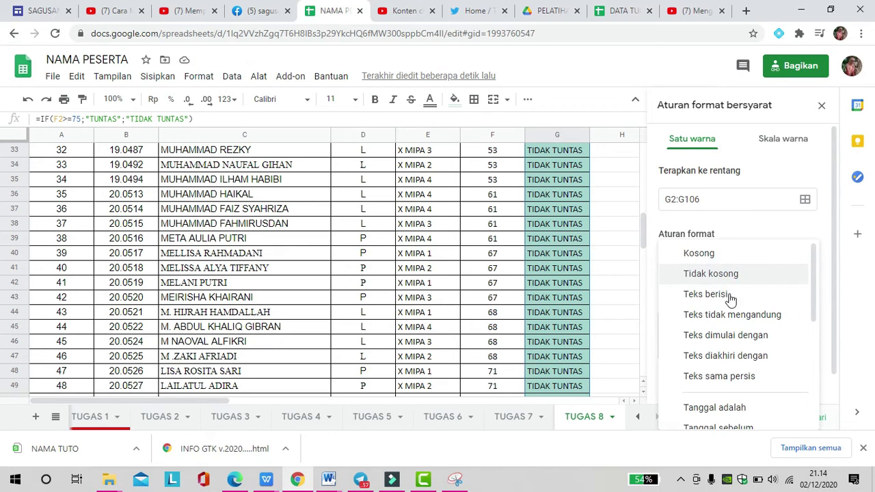
scroll(737, 334, "down", 1)
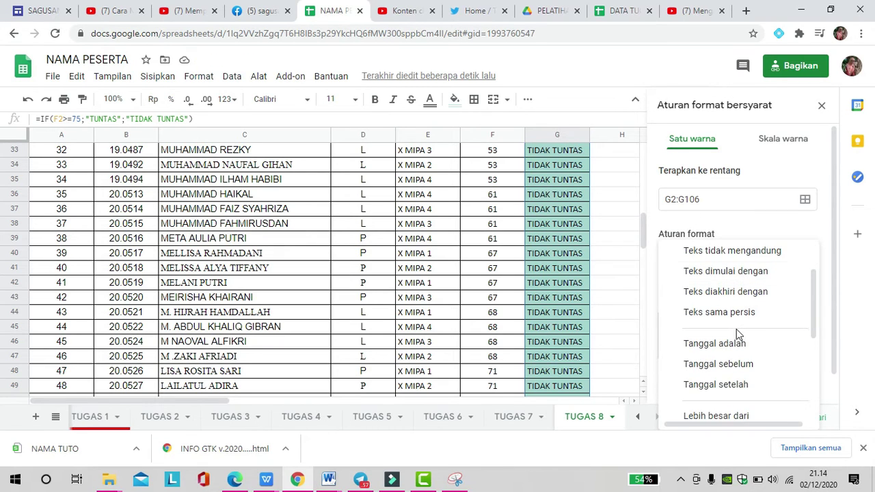
scroll(737, 335, "down", 1)
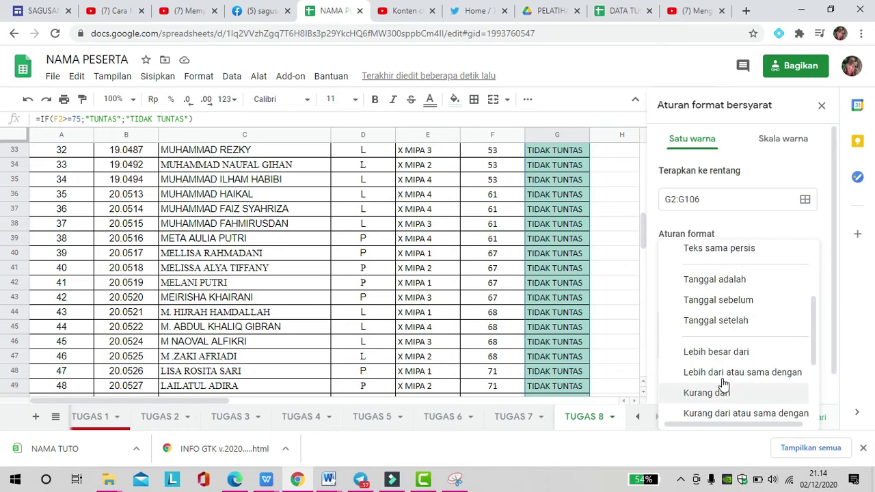
scroll(718, 363, "up", 2)
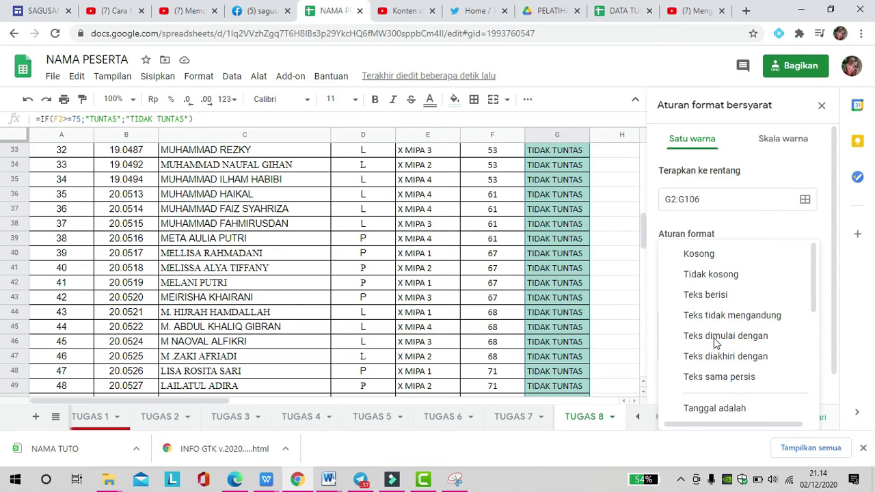
left_click(735, 382)
left_click(730, 281)
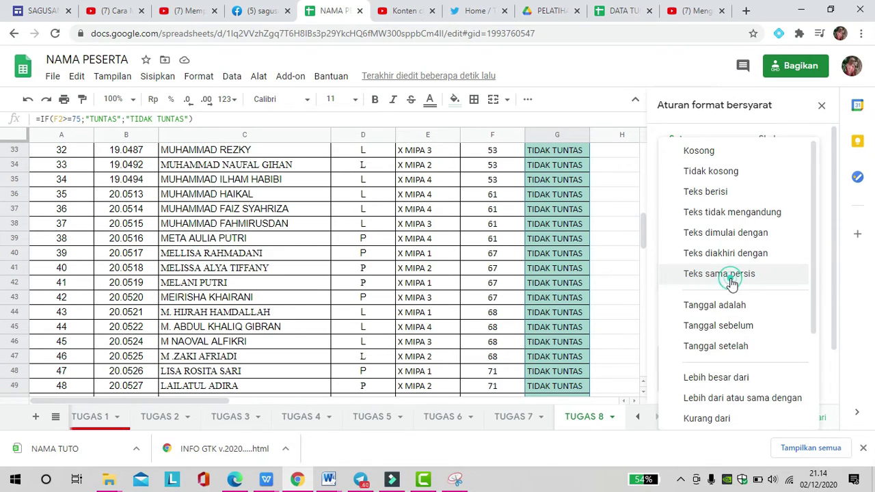
left_click(727, 198)
left_click(715, 303)
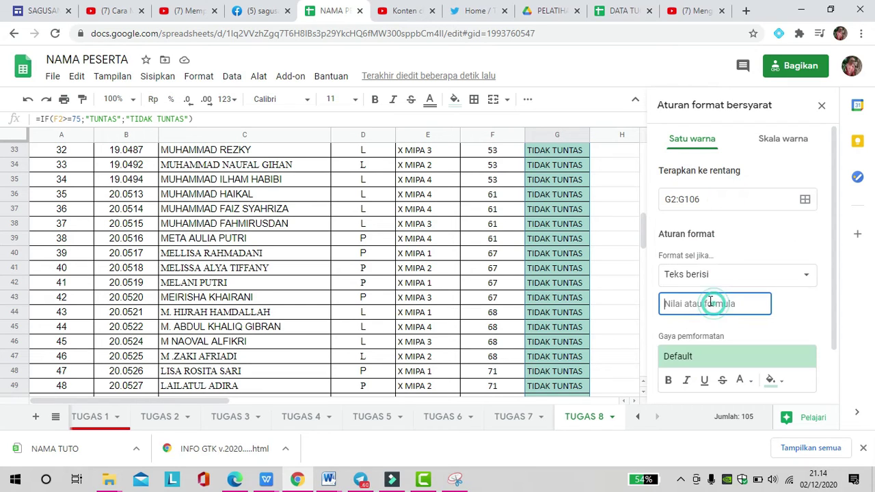
type("TUNTAS")
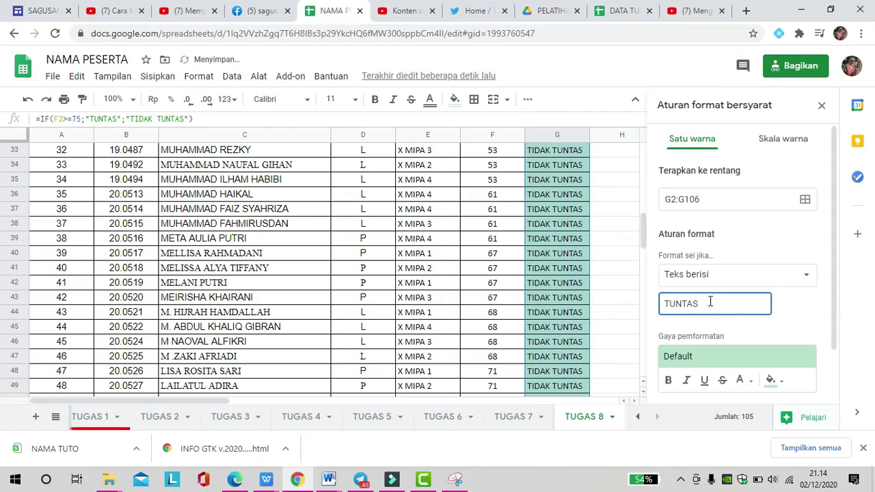
Give the TUNTAS rule blue text and a red background, and check the colours down column G
scroll(749, 391, "down", 1)
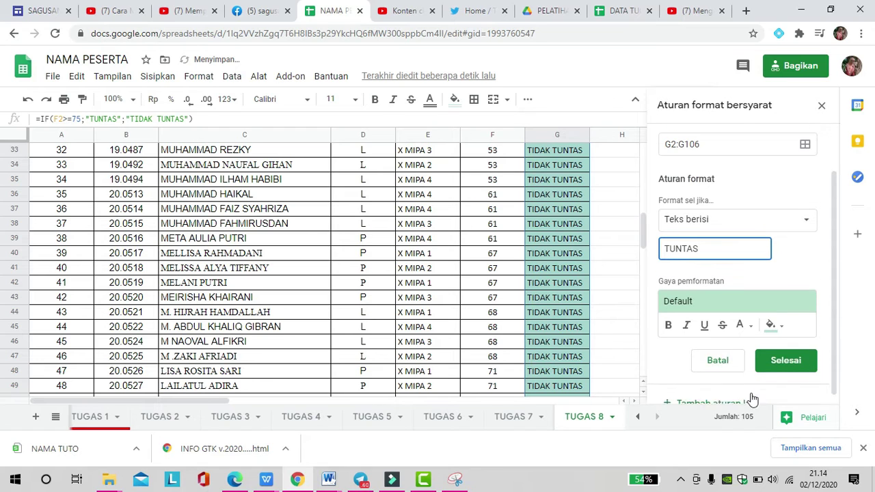
left_click(751, 320)
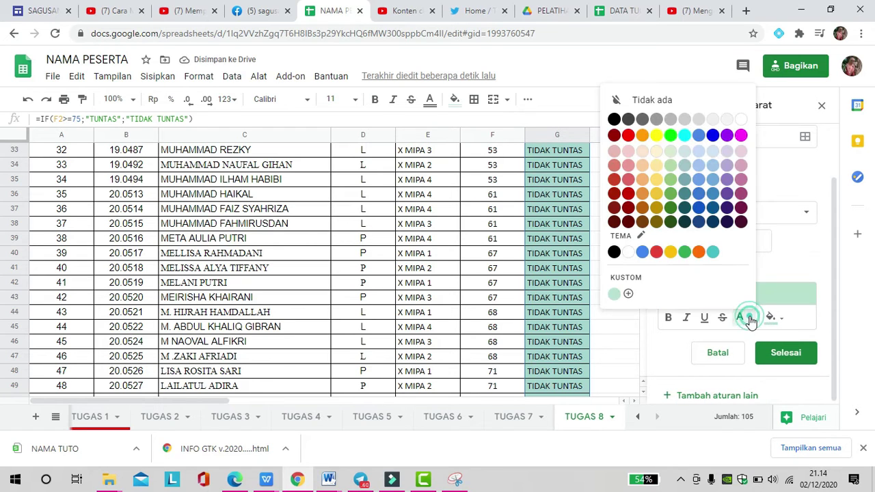
left_click(643, 253)
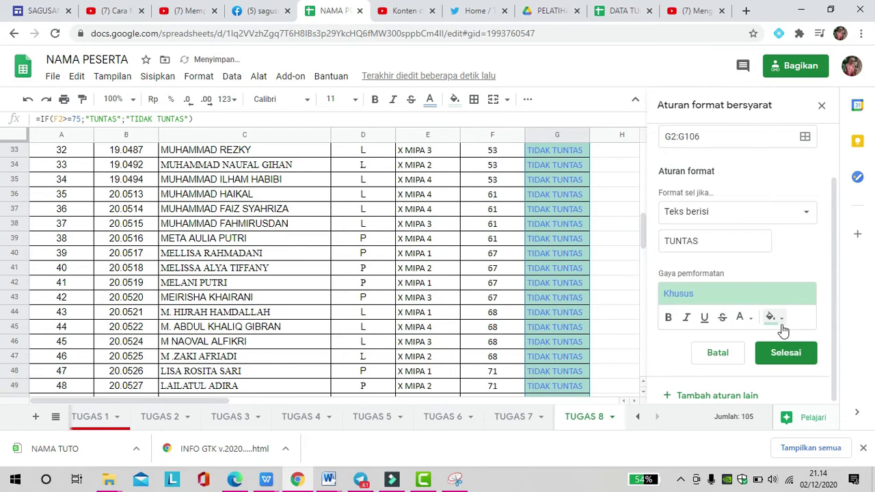
left_click(780, 326)
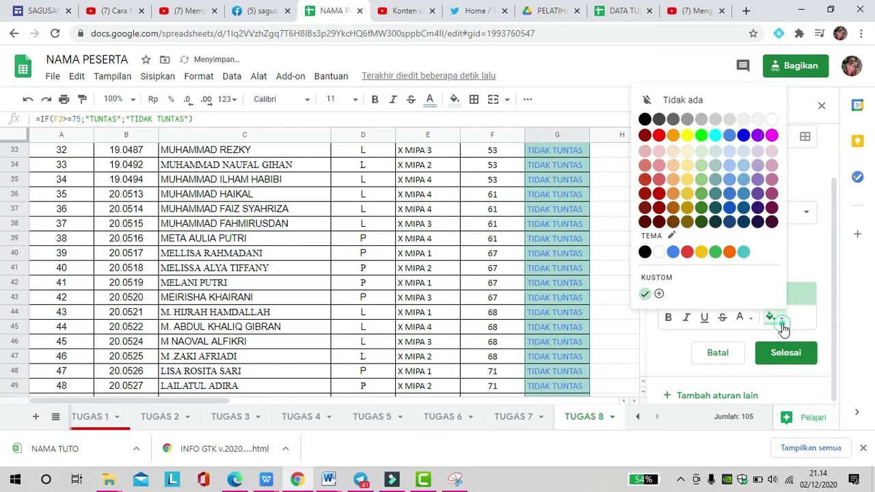
left_click(687, 252)
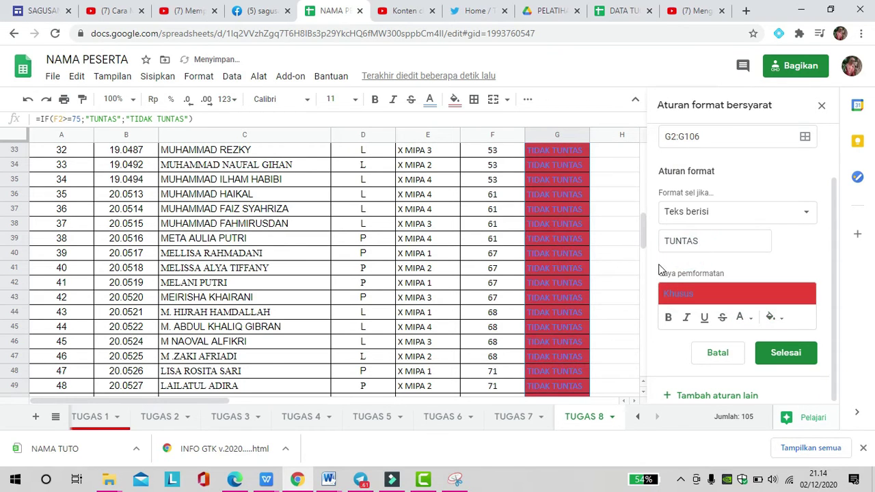
scroll(638, 277, "up", 10)
scroll(638, 277, "down", 12)
scroll(638, 277, "down", 18)
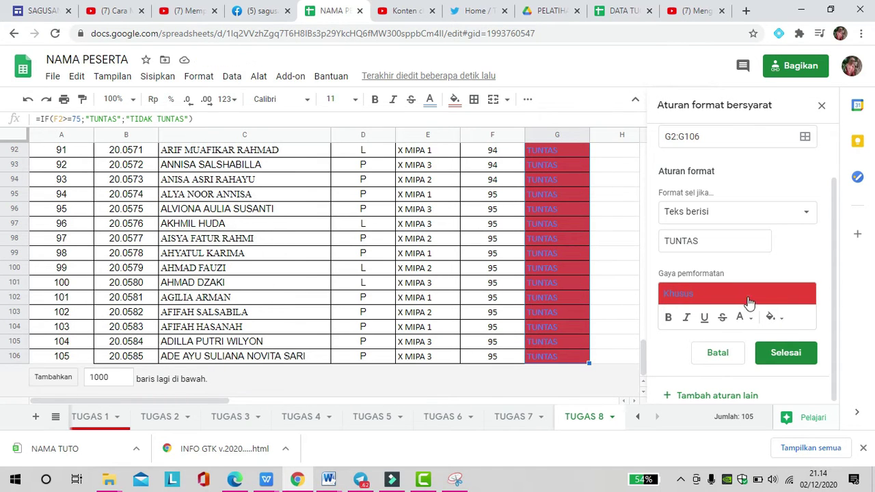
Try a yellow background for the TUNTAS rule and check it down column G
left_click(773, 316)
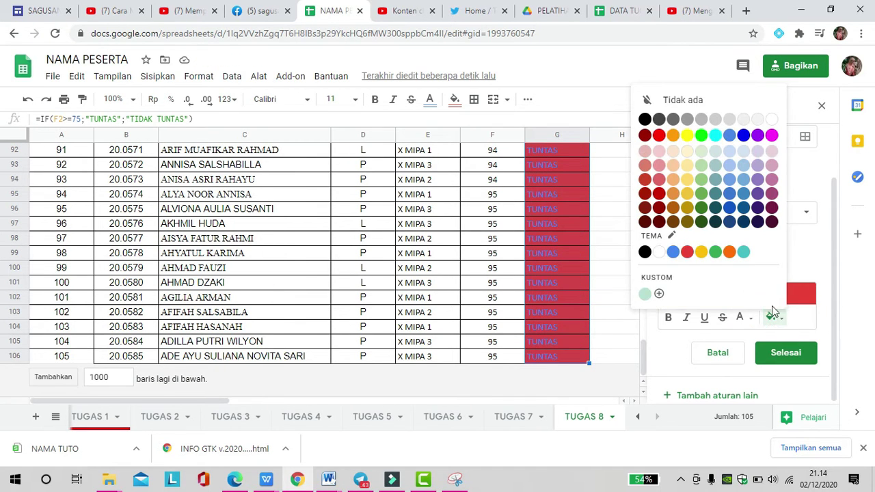
left_click(701, 253)
scroll(675, 287, "up", 1)
scroll(605, 268, "up", 4)
scroll(605, 267, "up", 20)
scroll(611, 272, "down", 6)
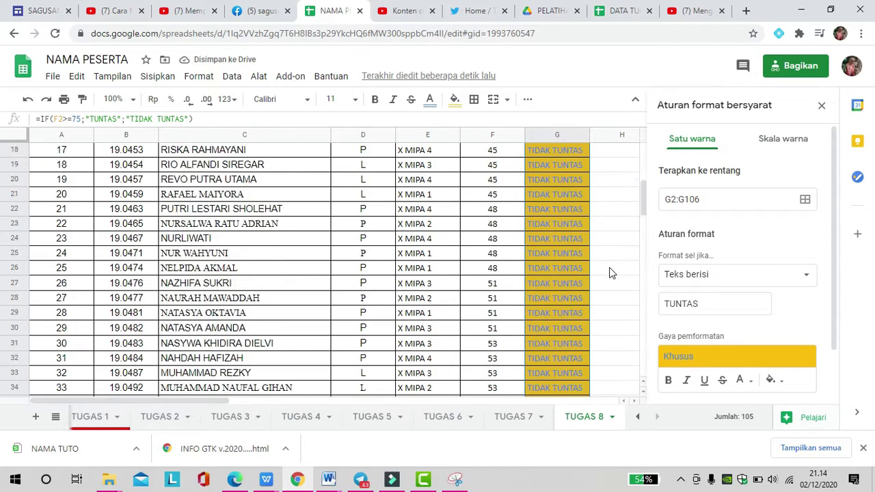
scroll(611, 273, "down", 14)
Change the rule's condition to "Teks sama persis", keeping TUNTAS as the value
left_click(714, 305)
left_click(725, 280)
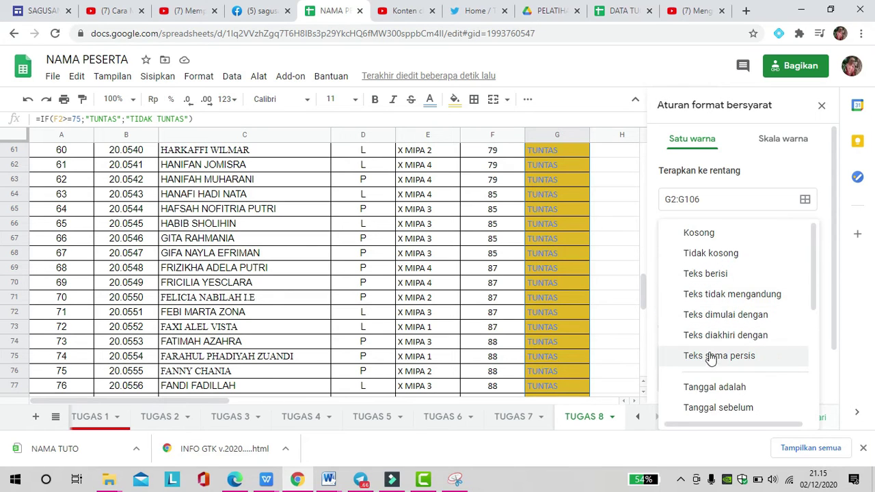
scroll(712, 355, "down", 2)
scroll(712, 355, "down", 1)
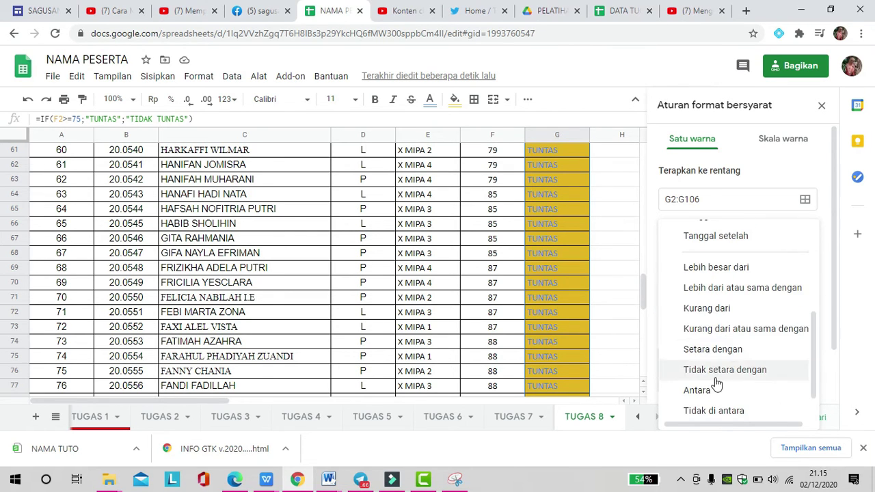
scroll(723, 341, "up", 3)
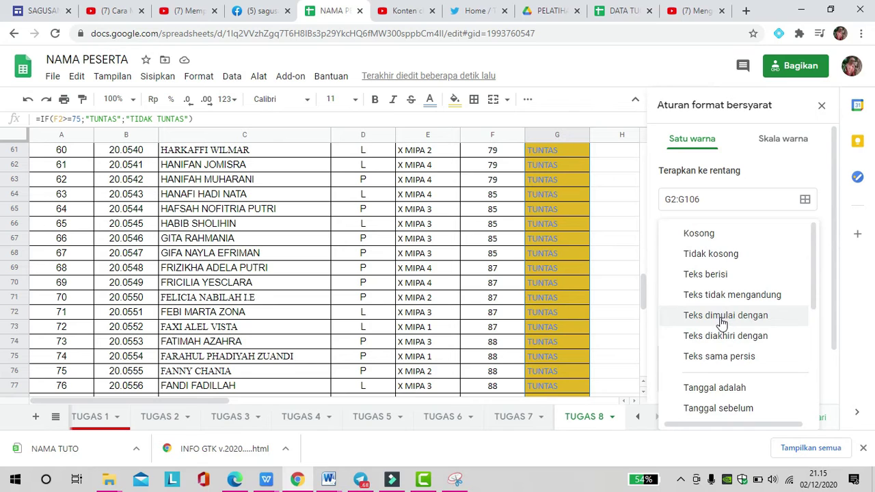
left_click(711, 357)
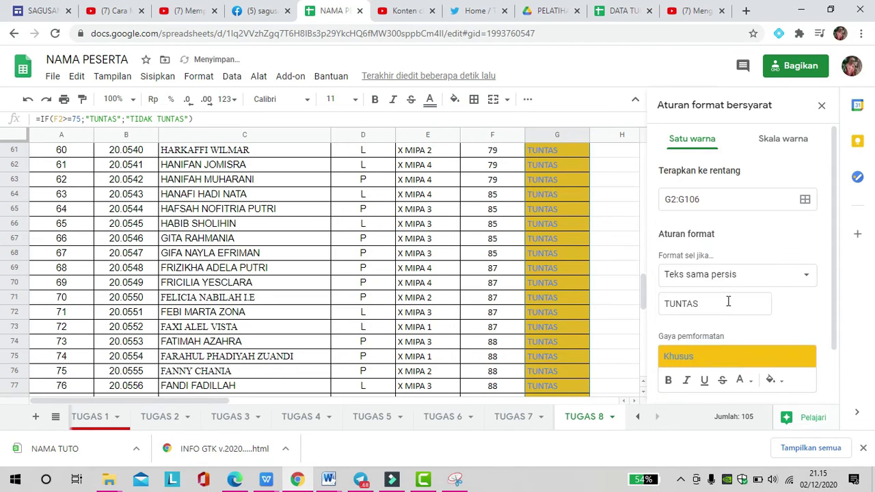
Format exact TUNTAS matches with blue text and a red background, and save the rule
scroll(723, 370, "down", 1)
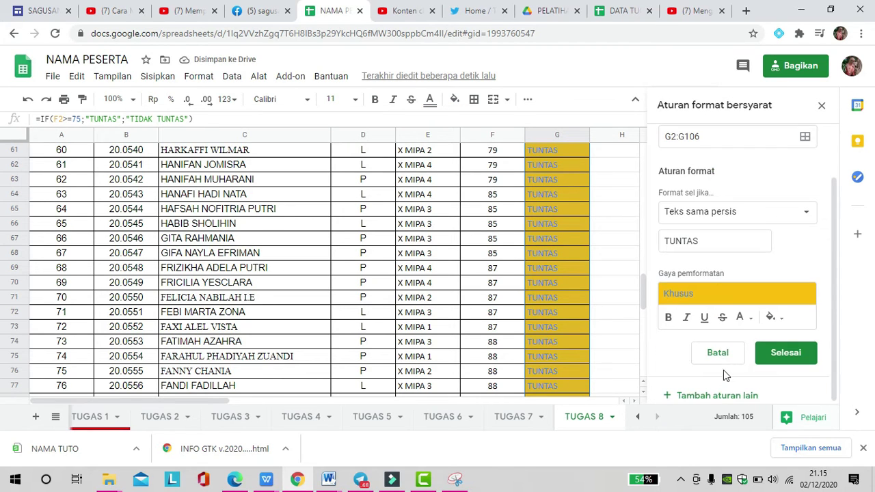
left_click(750, 323)
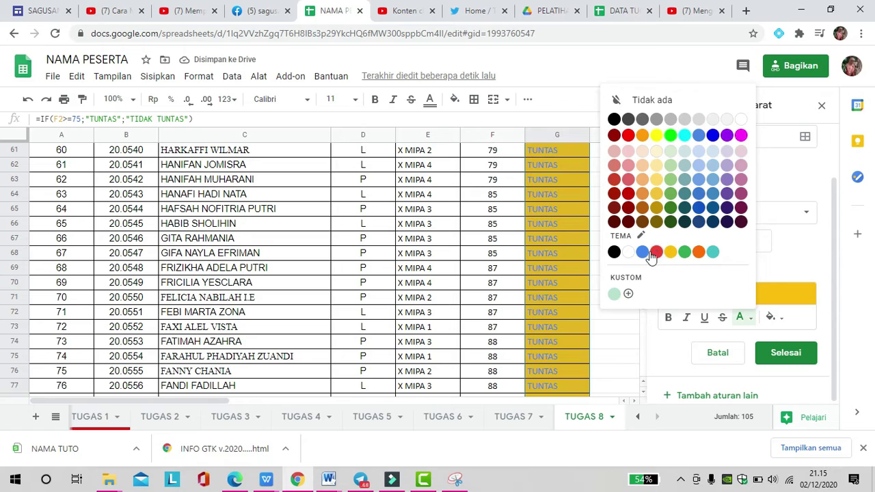
left_click(643, 253)
left_click(773, 317)
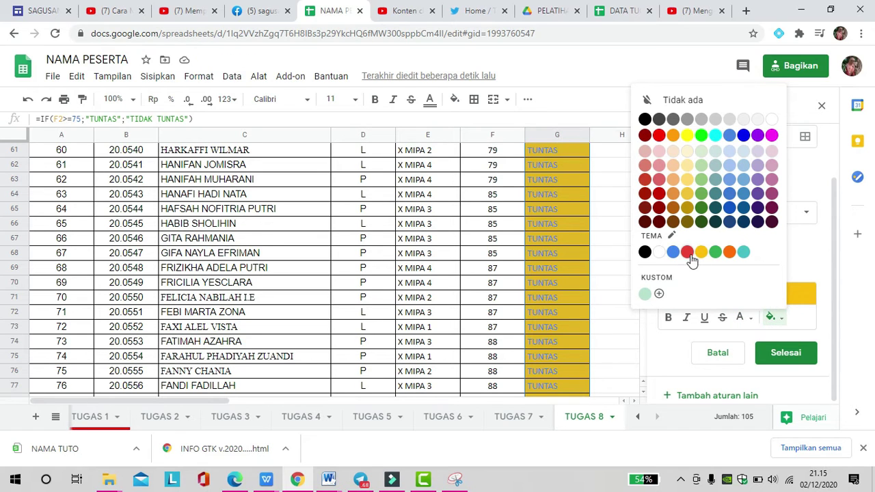
left_click(687, 253)
left_click(774, 354)
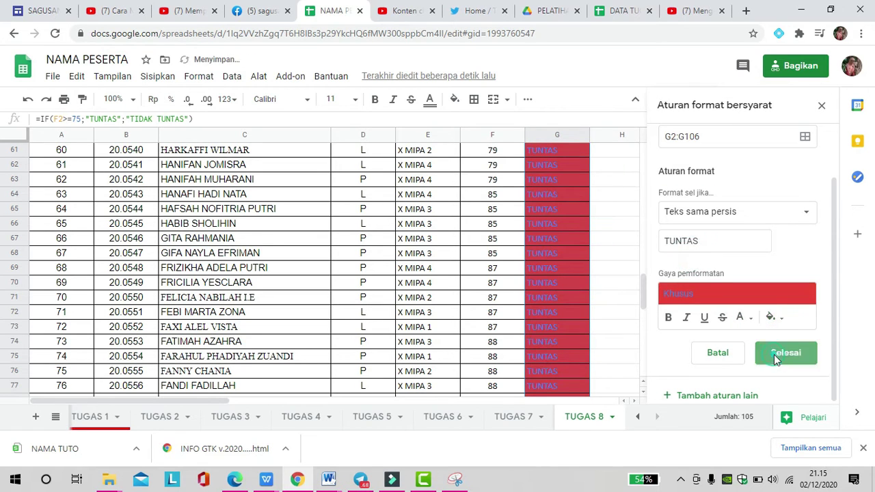
Examine the KETERANGAN column from the first row through the TUNTAS rows to check which cells the rule colours
left_click_drag(644, 301, 649, 149)
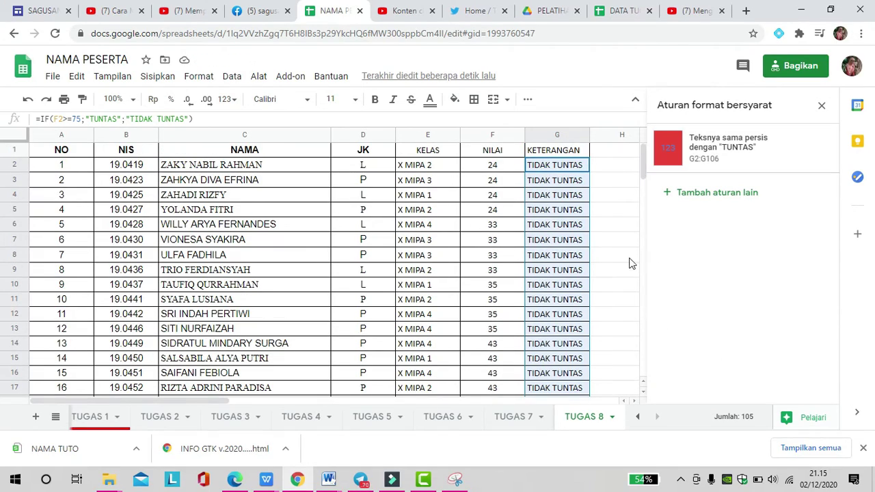
scroll(619, 288, "down", 7)
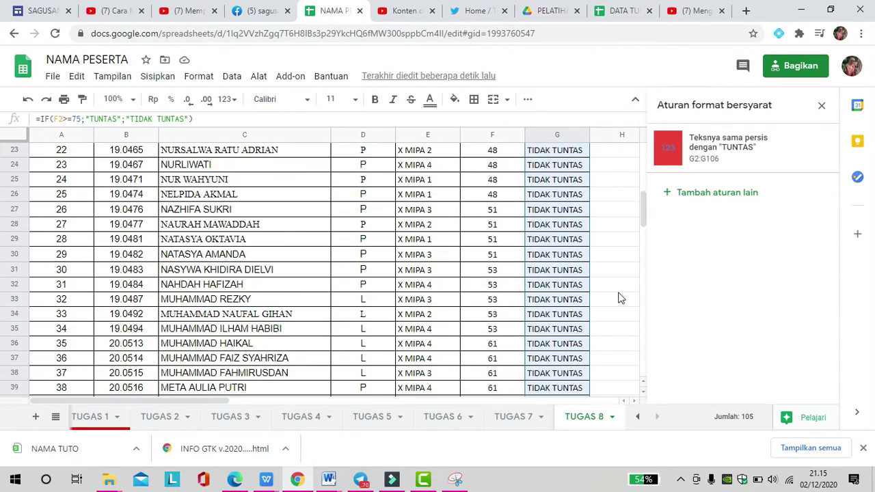
scroll(619, 298, "down", 12)
scroll(618, 297, "up", 6)
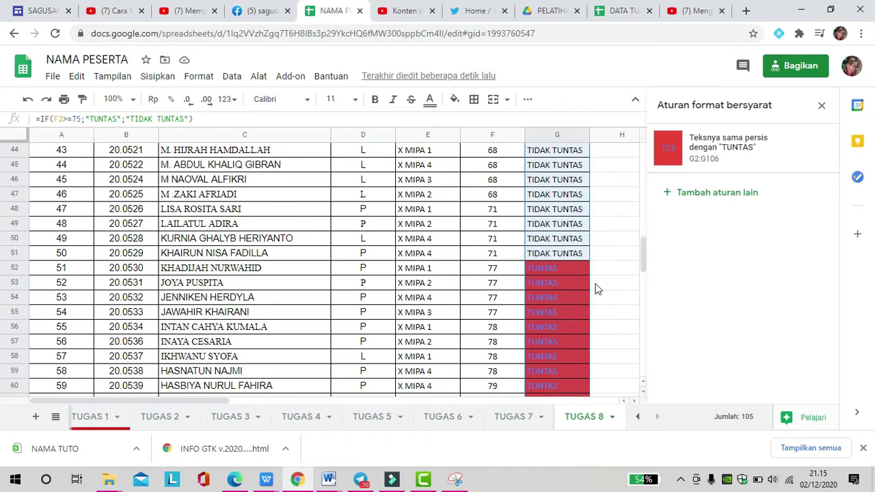
left_click(568, 268)
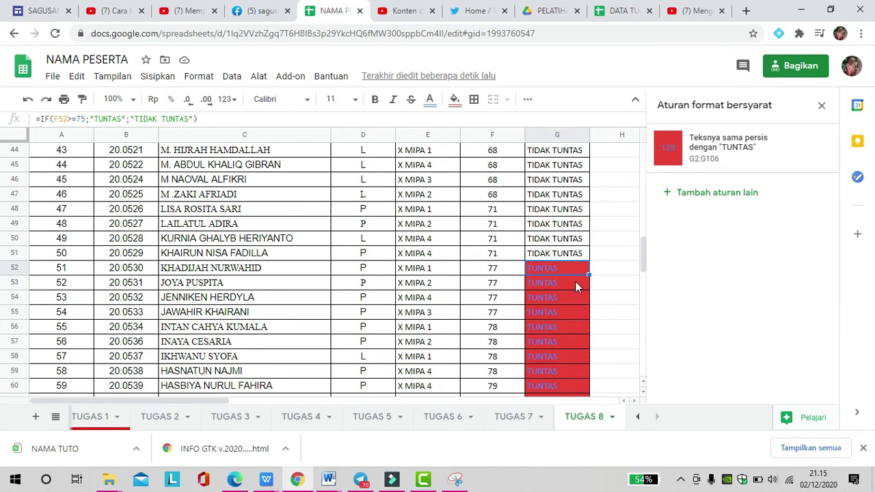
scroll(563, 291, "down", 2)
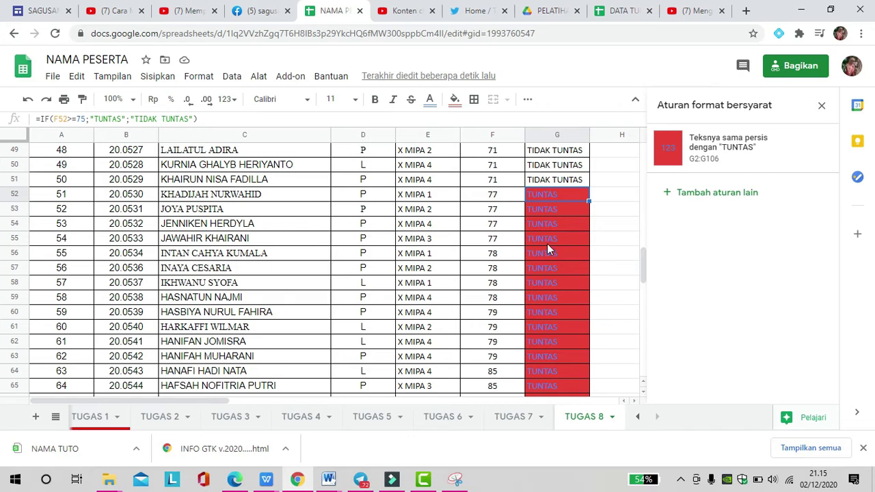
Close the conditional formatting rules and begin an IF formula in H2 that returns "REMEDIAL INDIVIDUAL" when F2<50
scroll(551, 252, "up", 20)
left_click(823, 107)
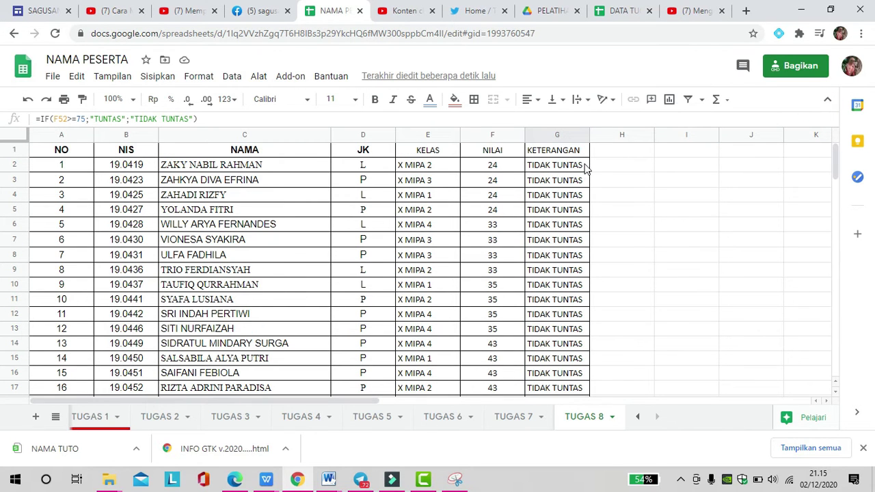
left_click(614, 168)
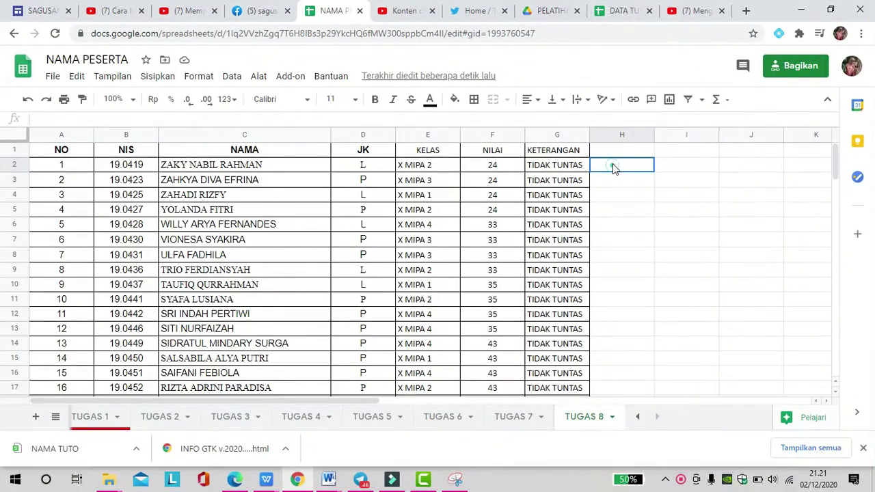
type("=")
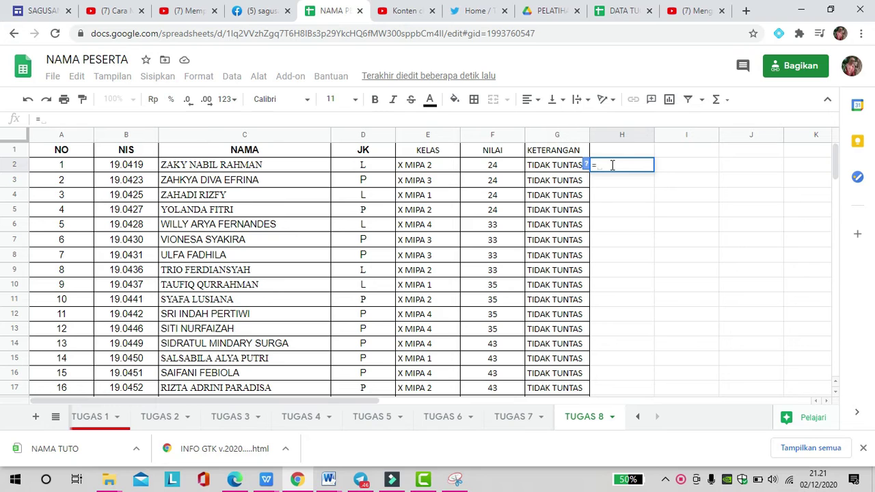
type("IF")
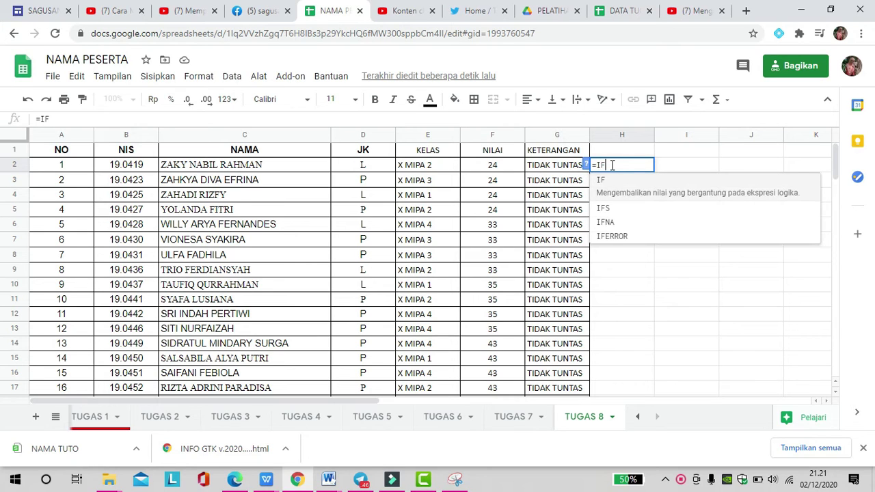
type("(")
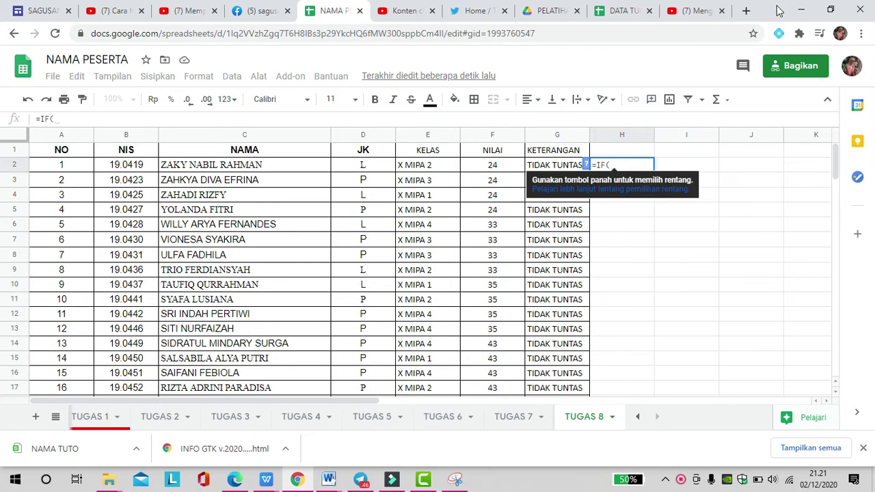
left_click(481, 166)
type("<5")
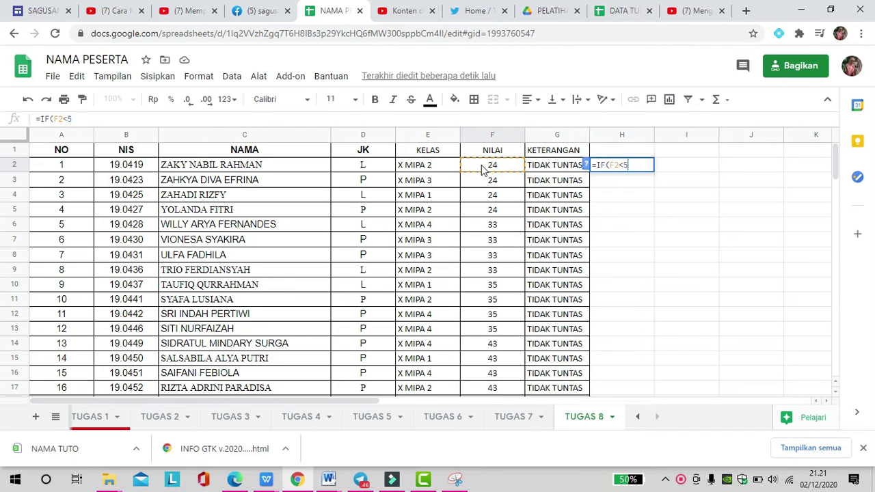
type("0;")
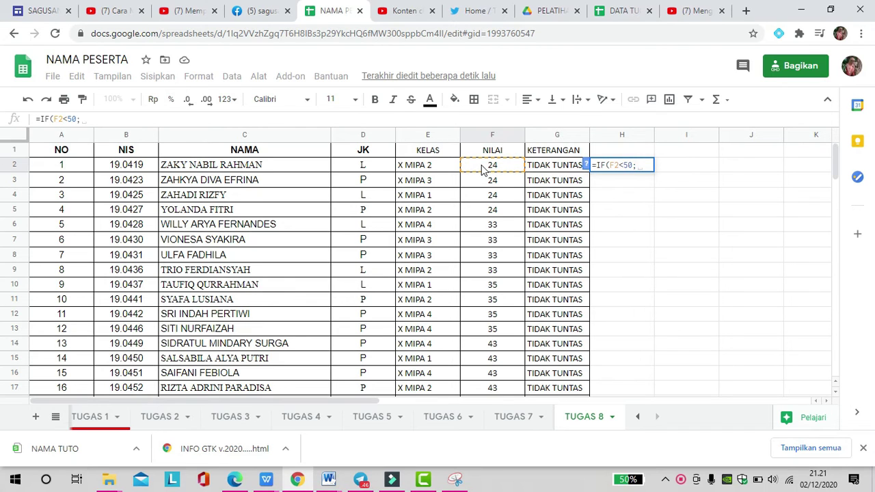
type("\"REMEDIAL")
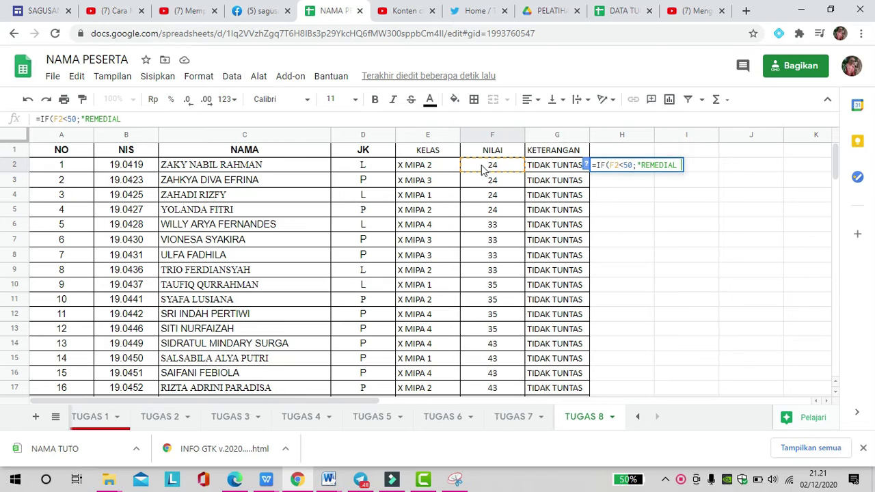
type(" INDIVIDUAL")
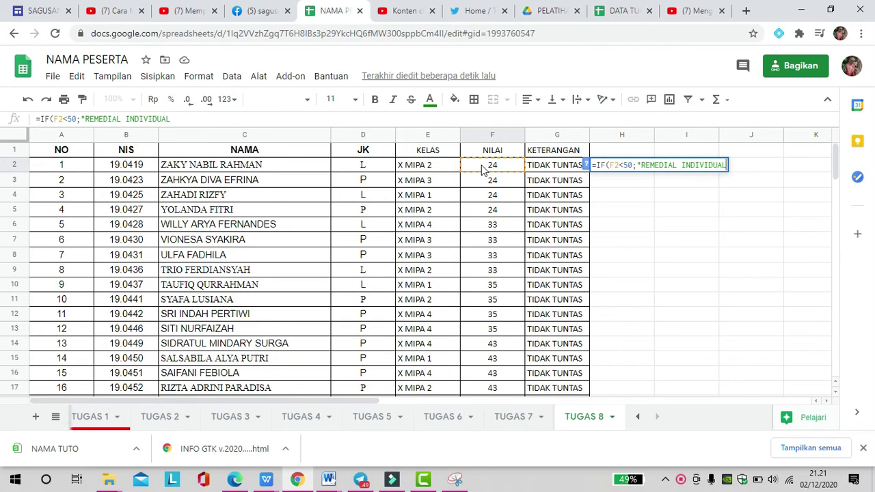
Nest a second IF in the H2 formula, returning "REMEDIAL KLASIKAL" when F1:F2<75 and "TUNTAS" otherwise, and enter the formula
type("\";IF")
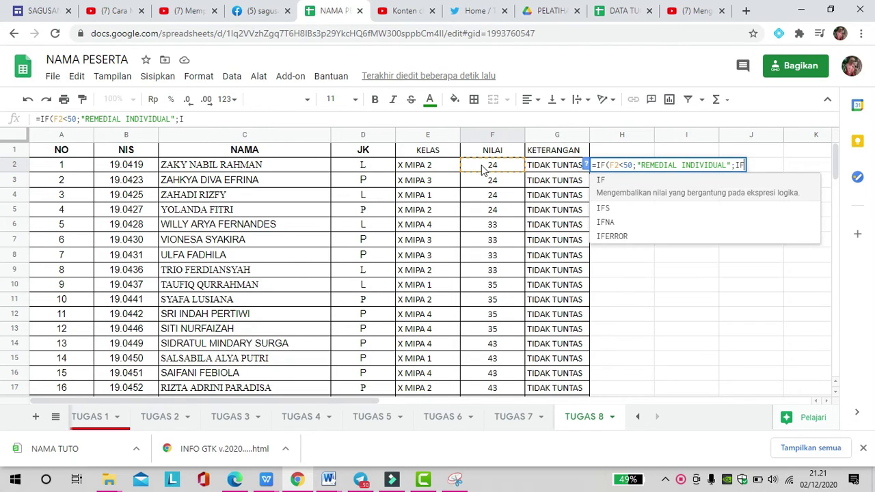
type("(")
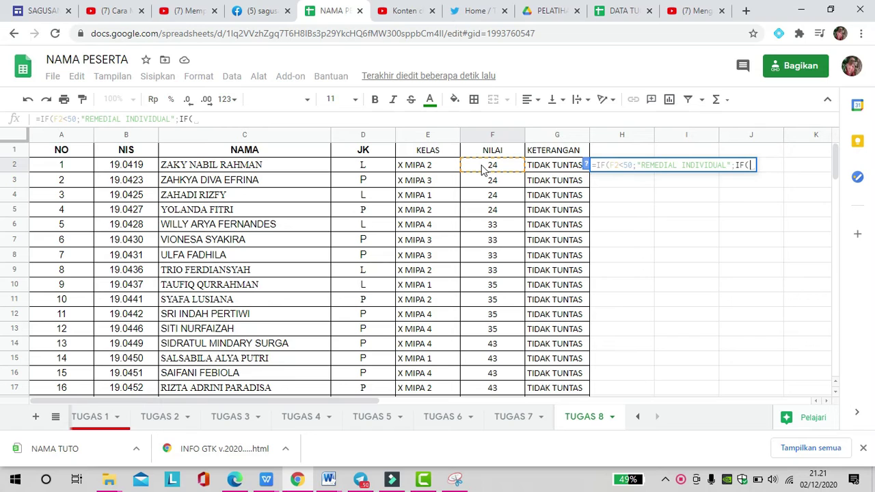
left_click_drag(479, 156, 482, 169)
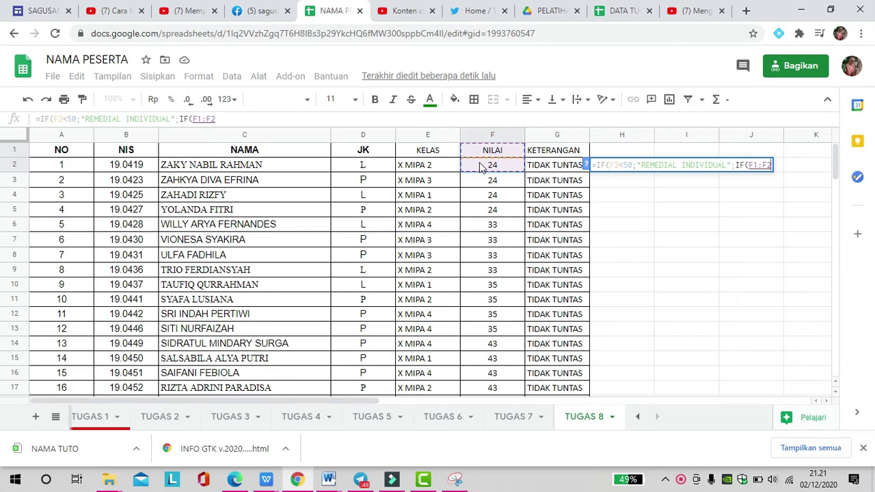
type("<")
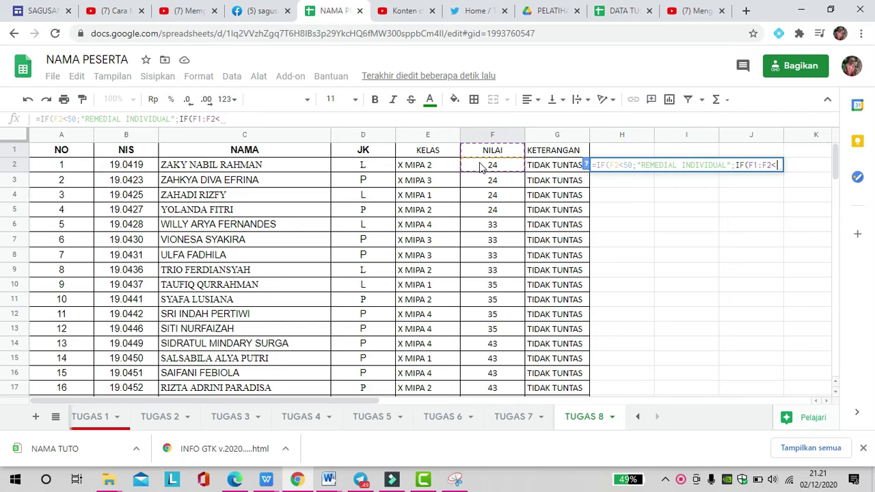
type("75")
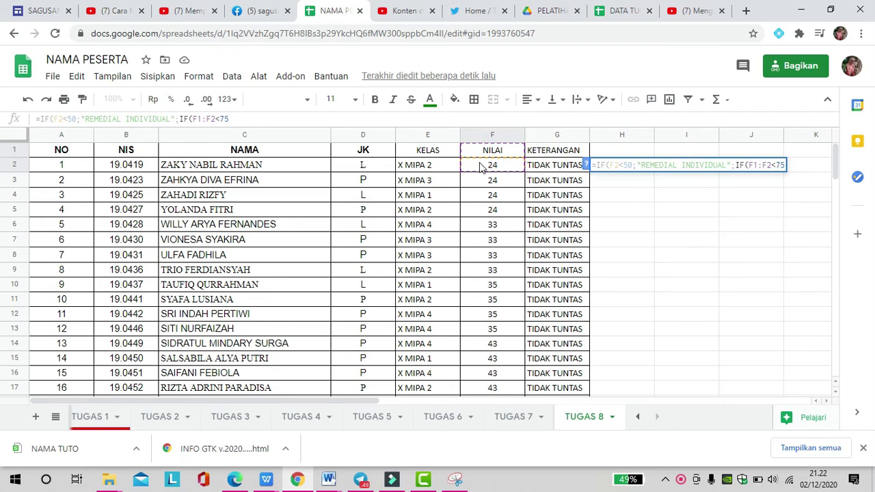
type(";\"RMMEDIAL")
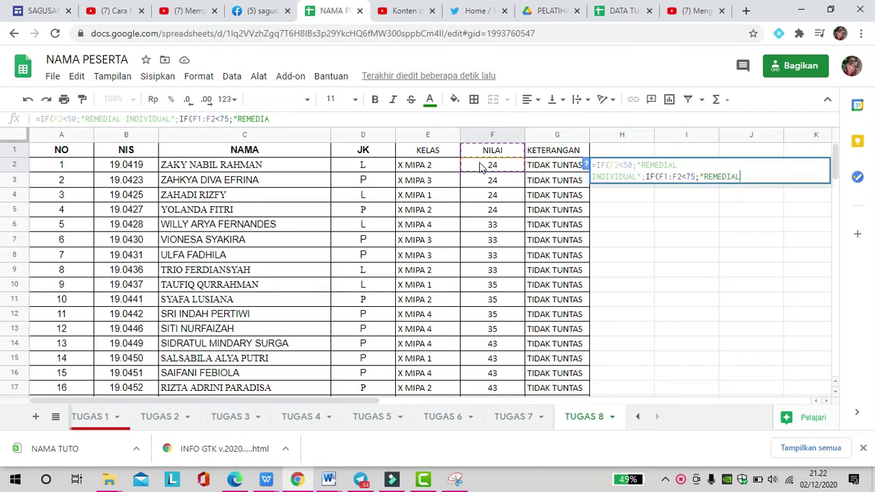
type("KLASIKAL")
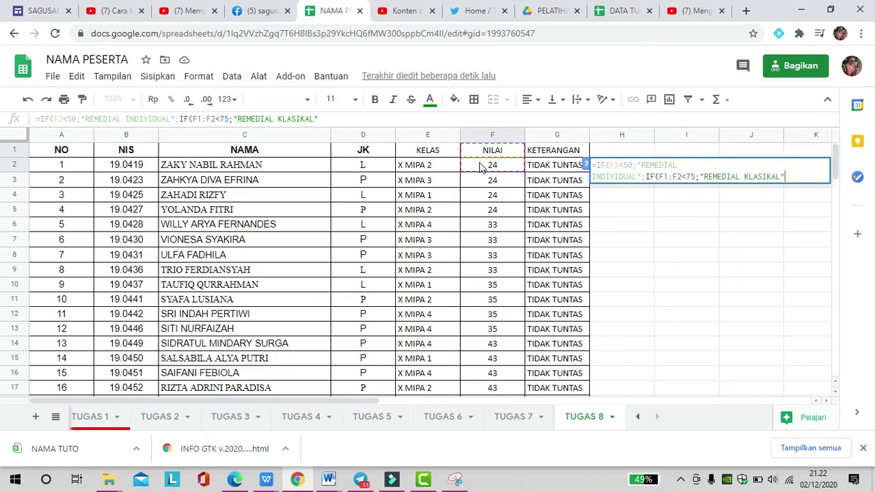
type("\";")
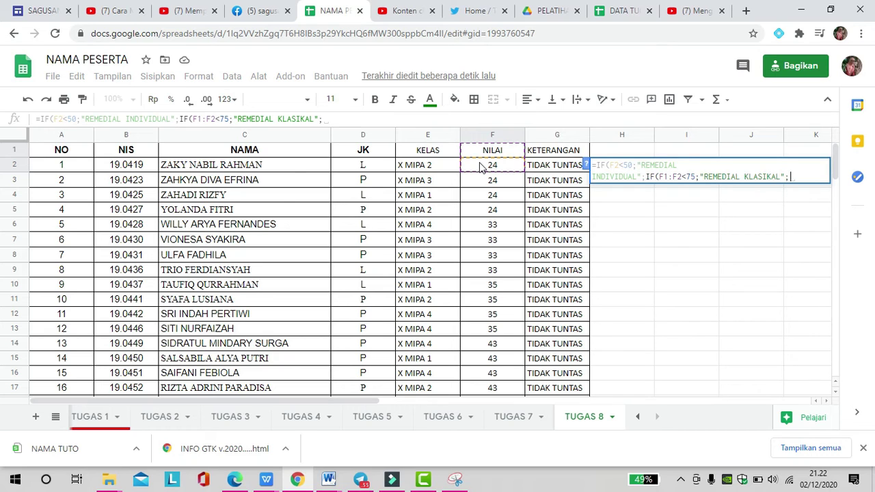
type("\"")
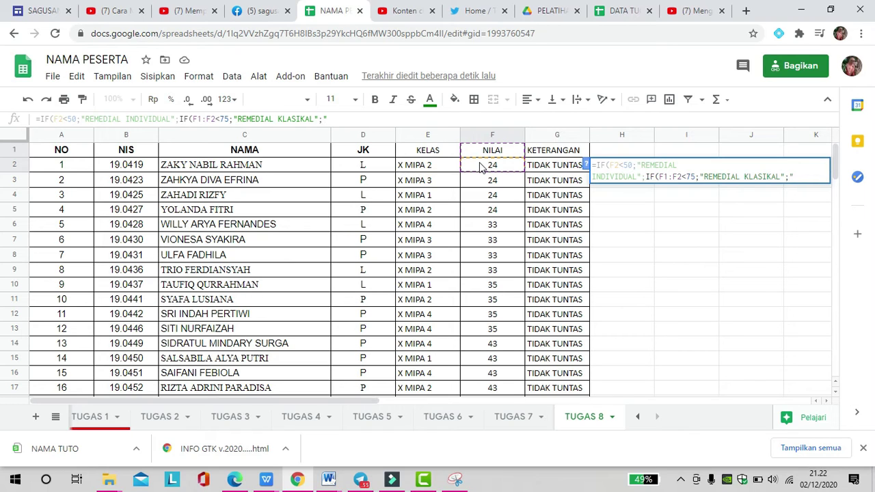
type("\"TUNTAS\"")
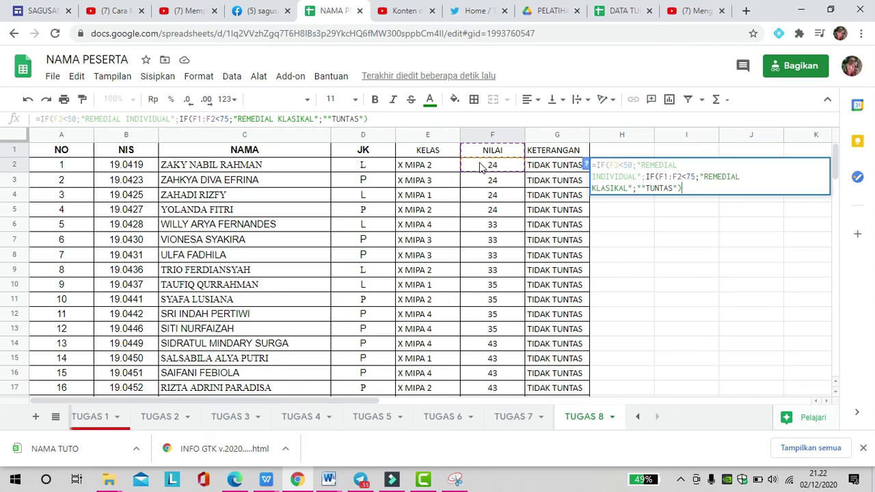
type("))")
key("Return")
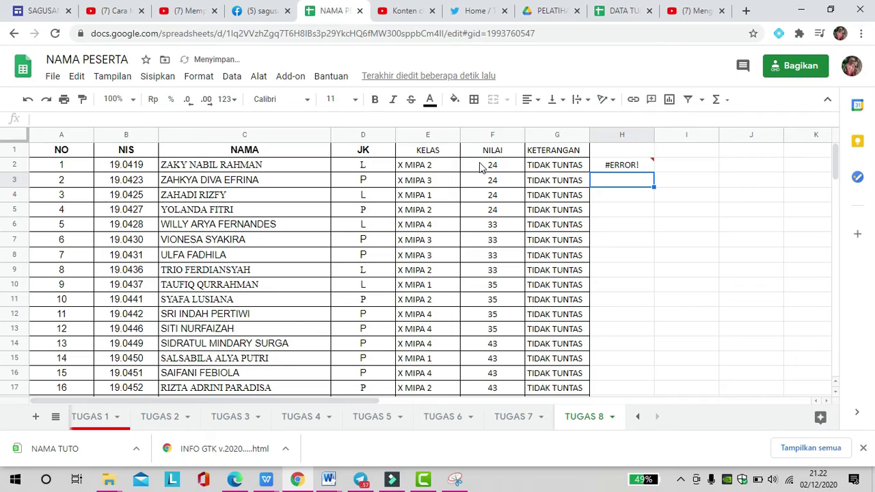
Correct the H2 formula by removing the doubled quotation mark before TUNTAS and the surplus quotation mark and brackets at its end
left_click(624, 167)
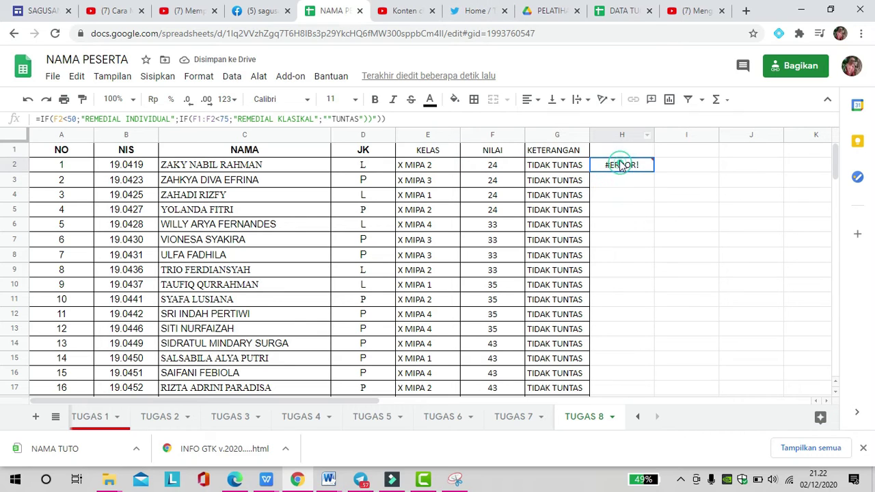
left_click(329, 119)
key("BackSpace")
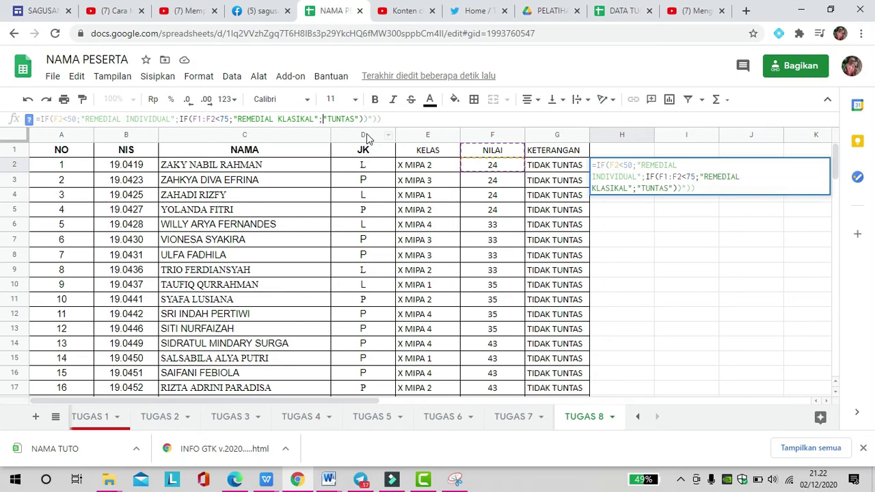
left_click(373, 119)
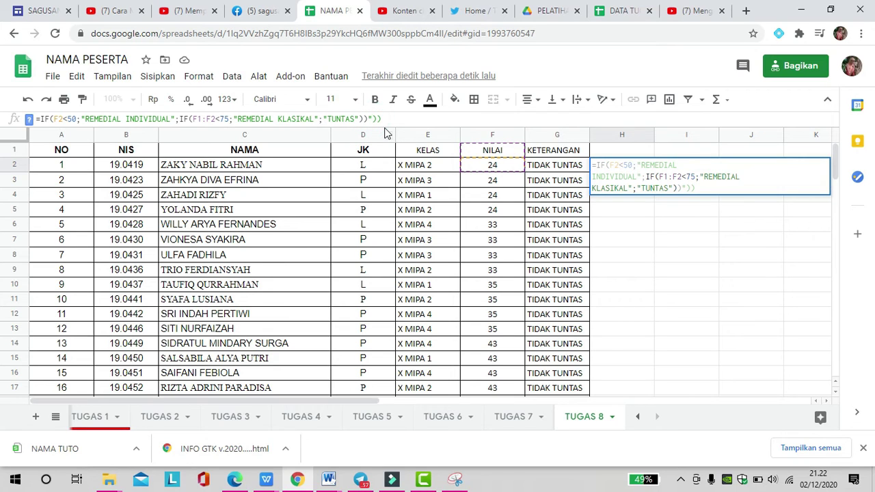
key("BackSpace")
key("BackSpace")
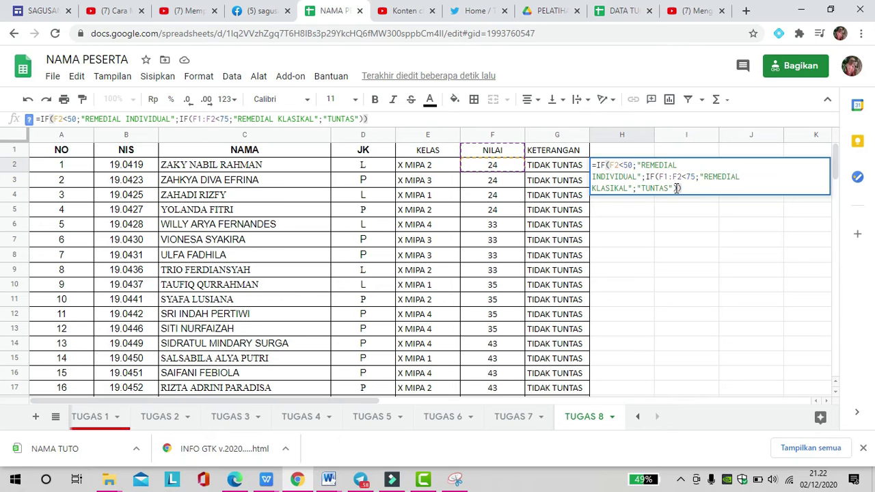
key("Return")
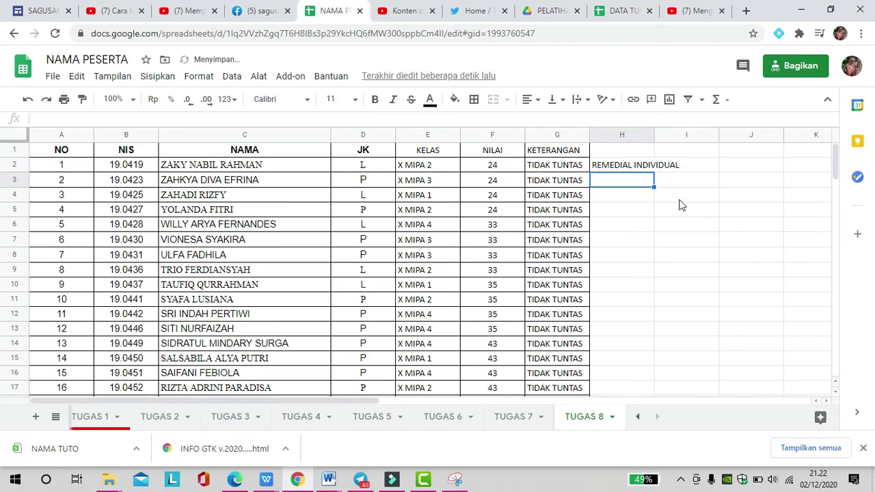
Widen column H to fit its text and fill the H2 formula down to row 106
left_click(646, 171)
left_click_drag(655, 135, 689, 140)
left_click(648, 166)
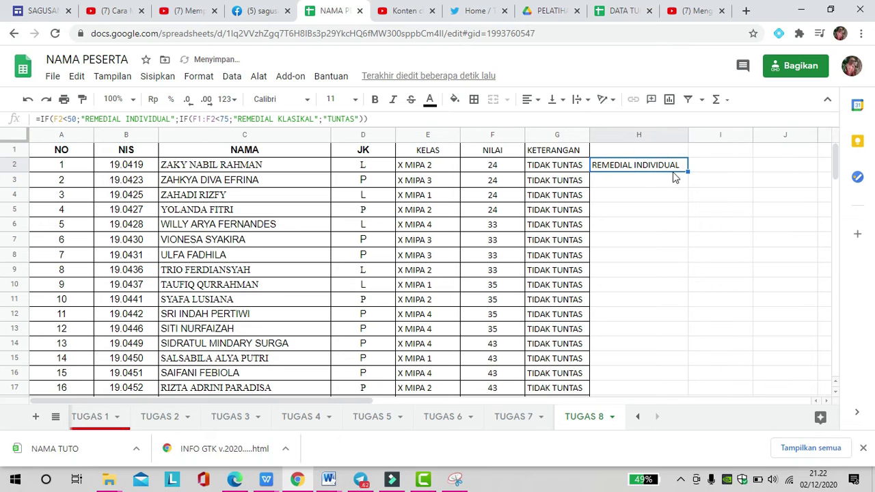
left_click_drag(688, 172, 673, 363)
scroll(683, 335, "up", 15)
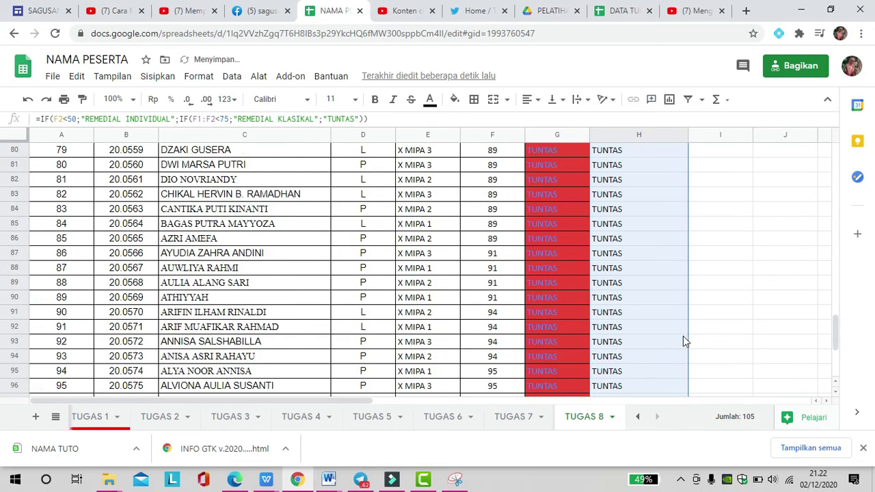
scroll(681, 340, "up", 5)
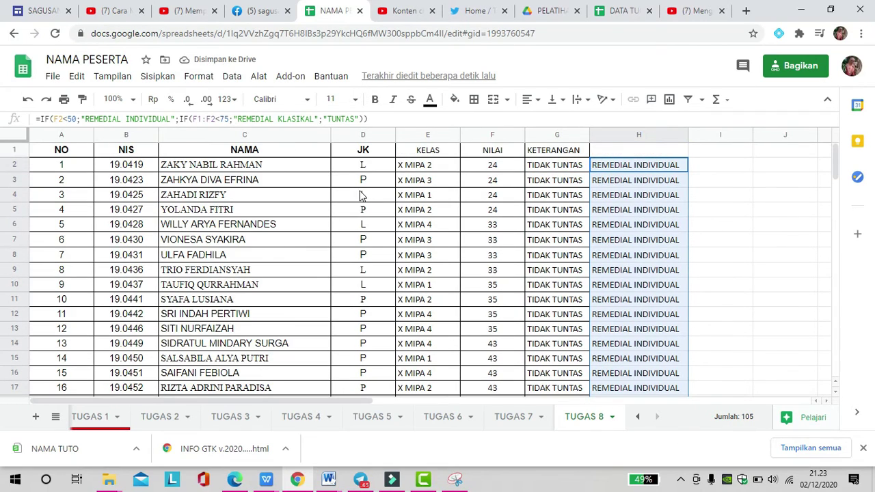
Enter the heading "KETERANGAN 2" in cell H1
left_click(554, 150)
left_click(607, 152)
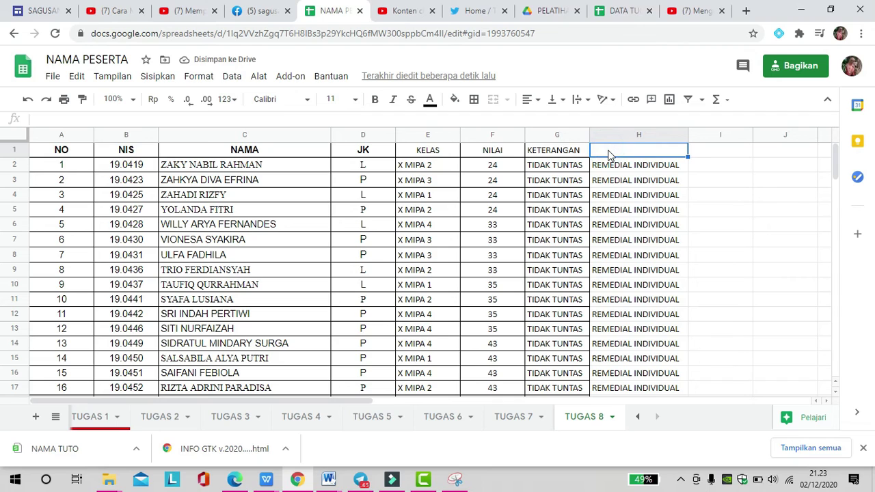
type("KETERANGAN 2")
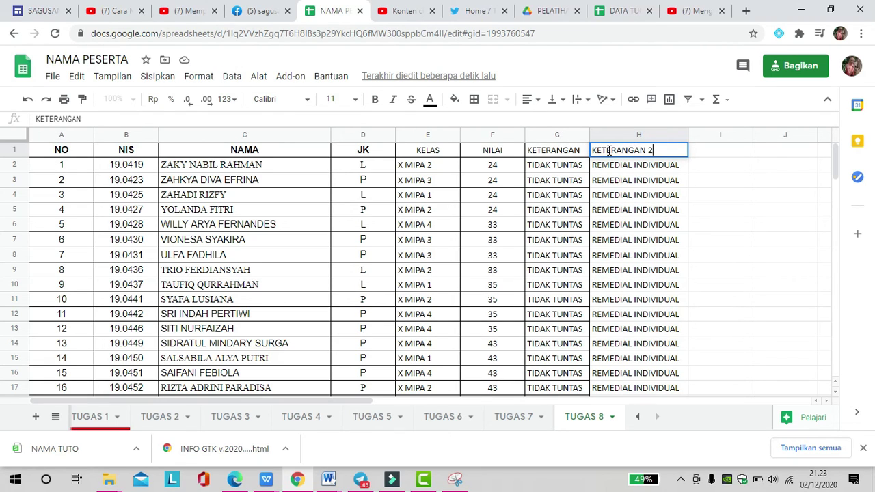
key("Return")
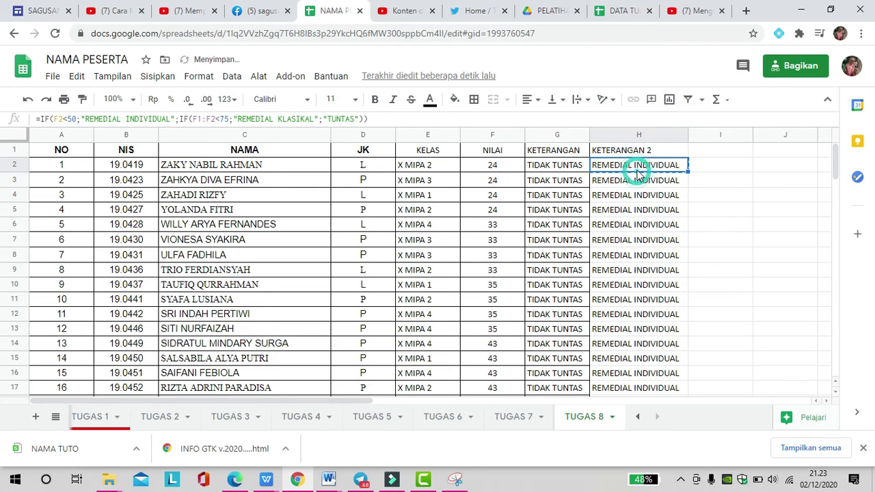
Select the KETERANGAN 2 results in H2:H106 and start a new conditional formatting rule for that range
scroll(633, 181, "down", 2)
scroll(633, 181, "up", 2)
left_click(624, 169)
scroll(626, 174, "down", 5)
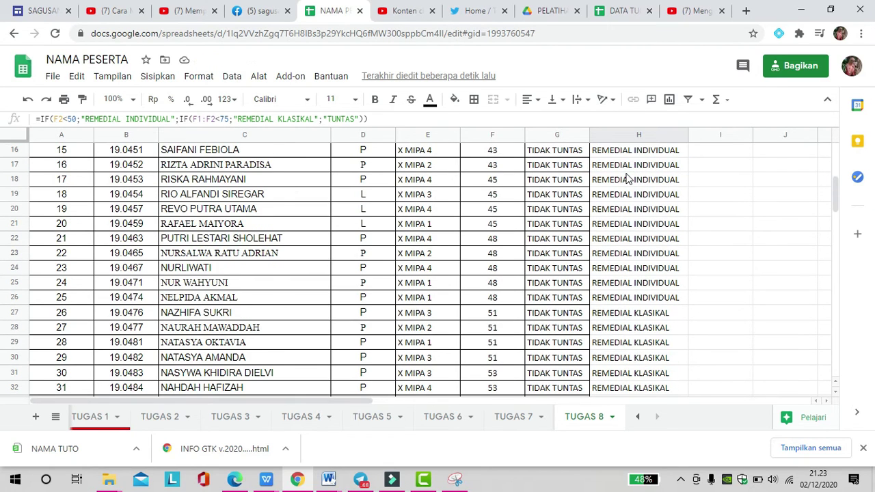
scroll(628, 178, "up", 5)
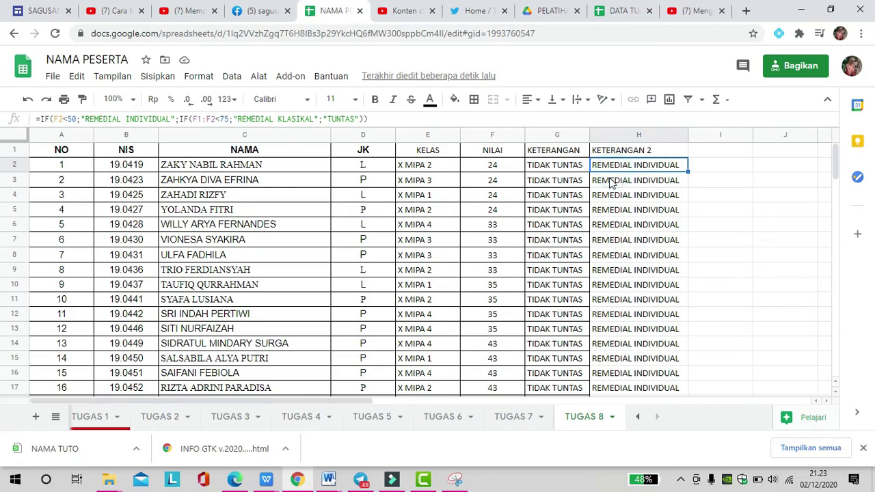
left_click(615, 166)
left_click_drag(616, 166, 645, 369)
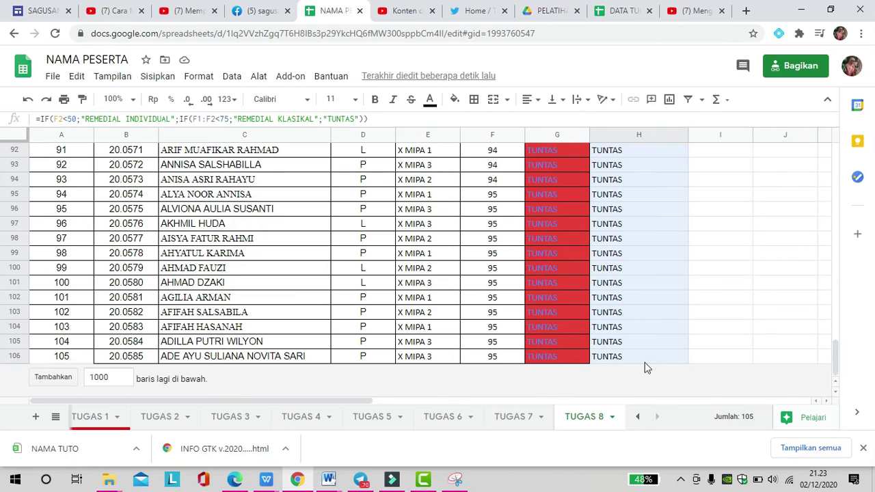
left_click(199, 77)
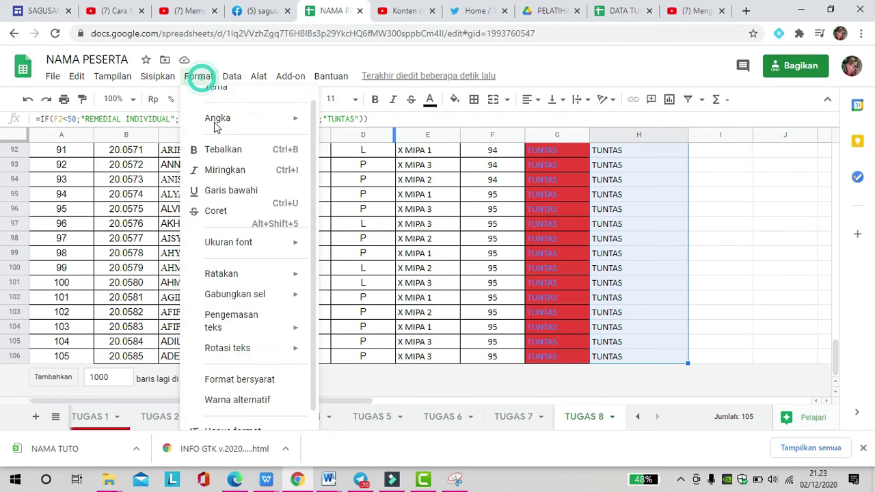
left_click(241, 367)
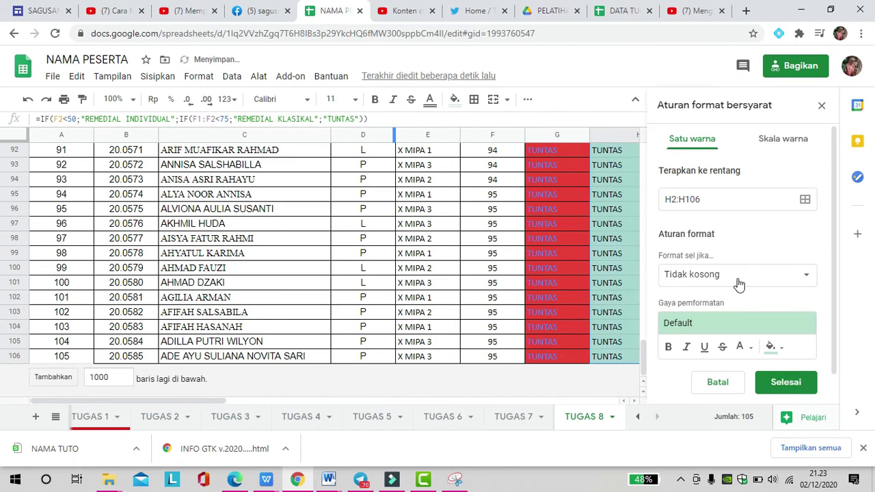
Set the rule's condition to text containing (Teks berisi) "REMEDIAL INDIVIDUAL"
left_click(729, 279)
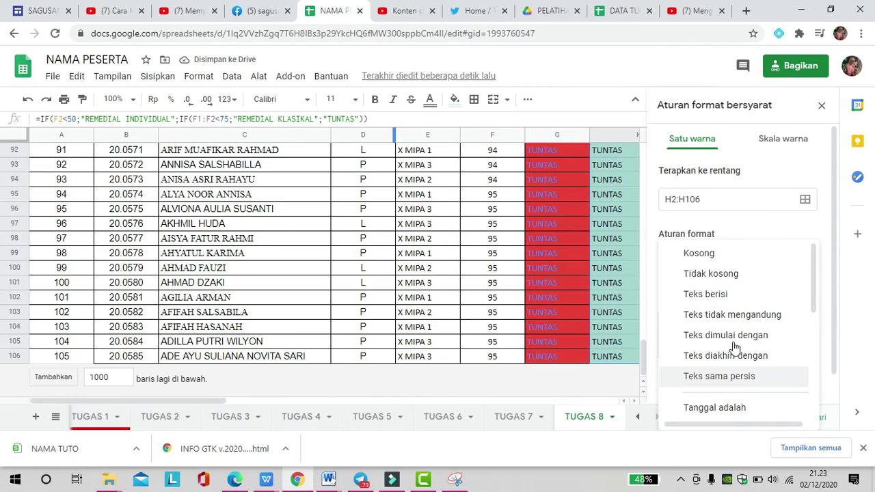
left_click(711, 294)
left_click(710, 301)
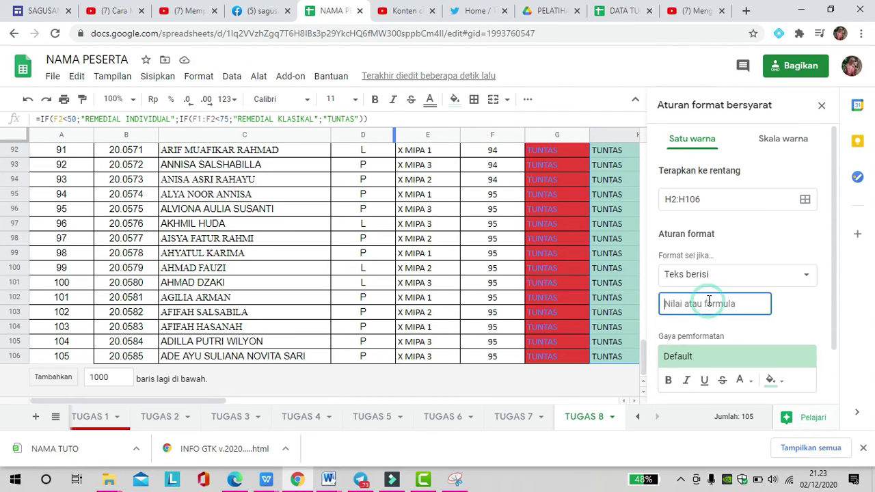
type("REEDIAL INDIVIA")
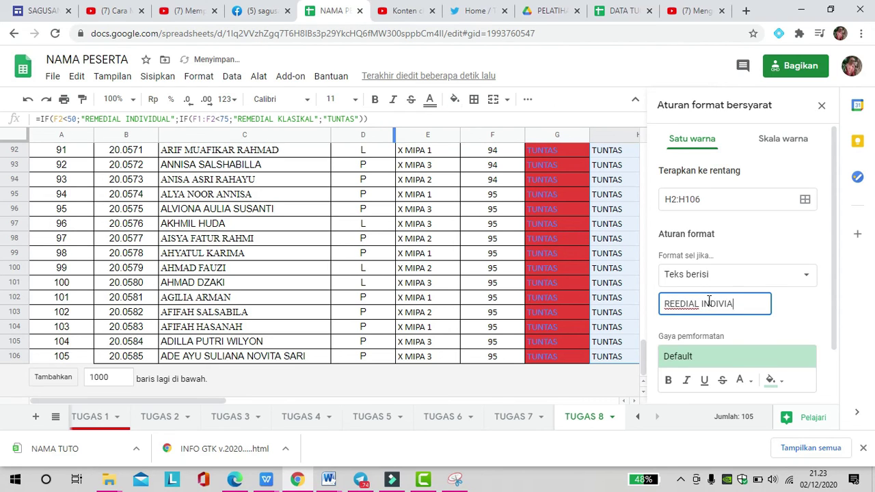
key("BackSpace")
key("BackSpace")
key("BackSpace")
type("IDUAL")
left_click(675, 307)
type("M")
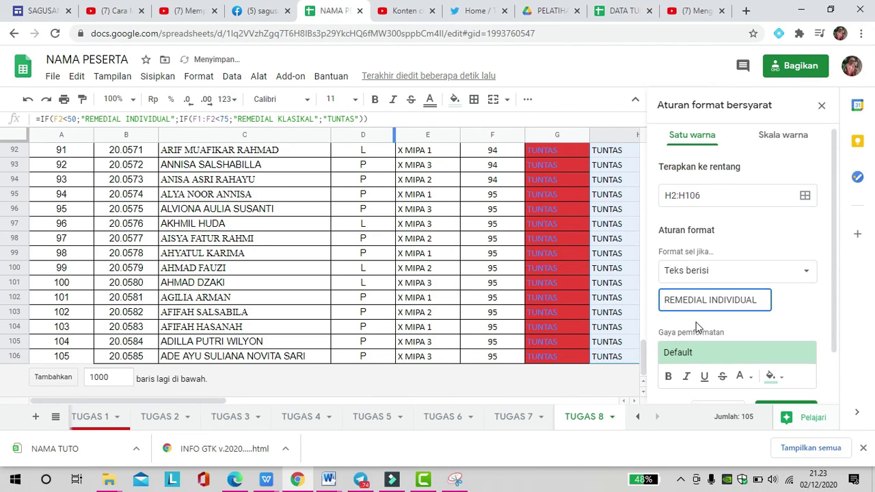
Give the REMEDIAL INDIVIDUAL rule blue text on a cyan fill, save it, and close the conditional formatting rules
scroll(696, 322, "down", 1)
left_click(741, 317)
left_click(665, 260)
left_click(742, 317)
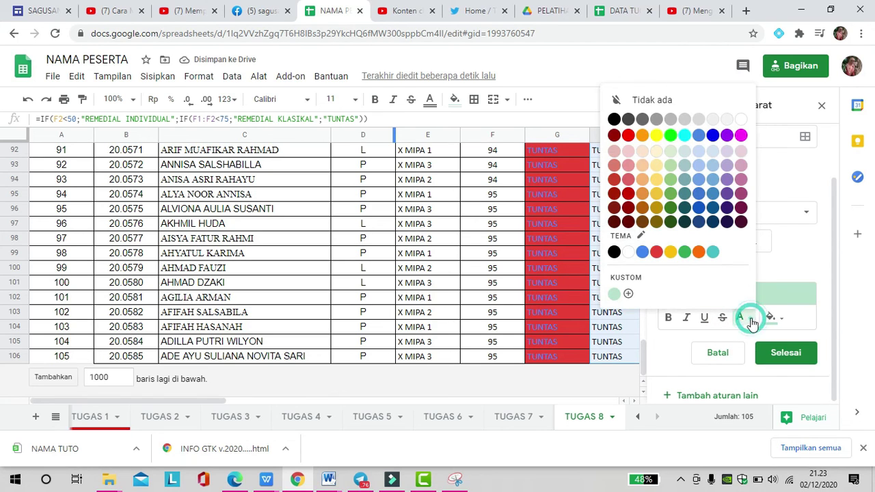
left_click(713, 135)
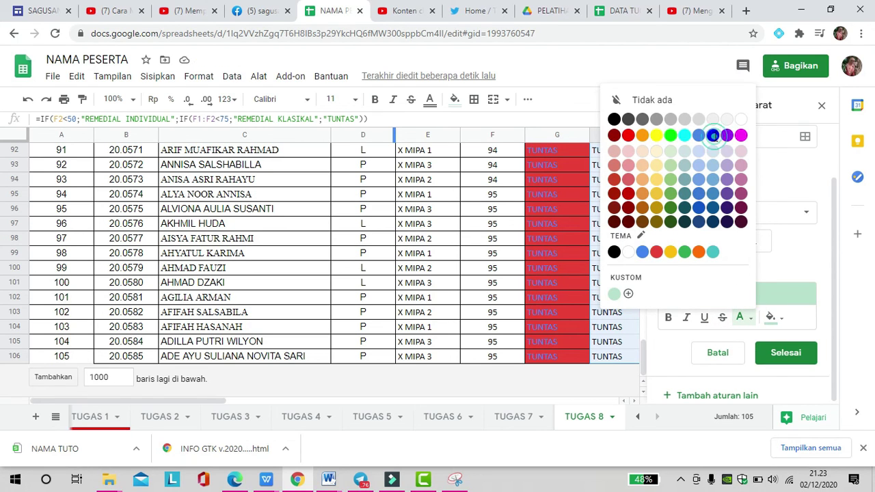
left_click(770, 317)
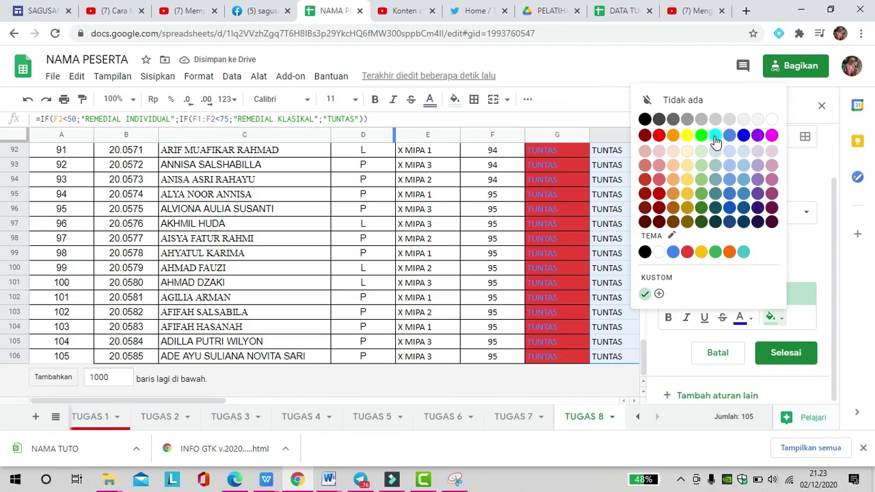
left_click(715, 135)
left_click(785, 353)
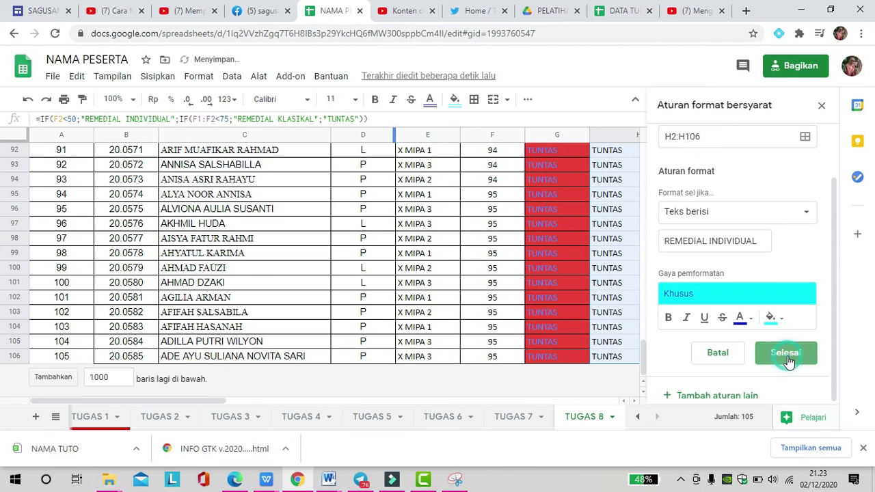
scroll(647, 290, "up", 5)
left_click_drag(645, 305, 658, 145)
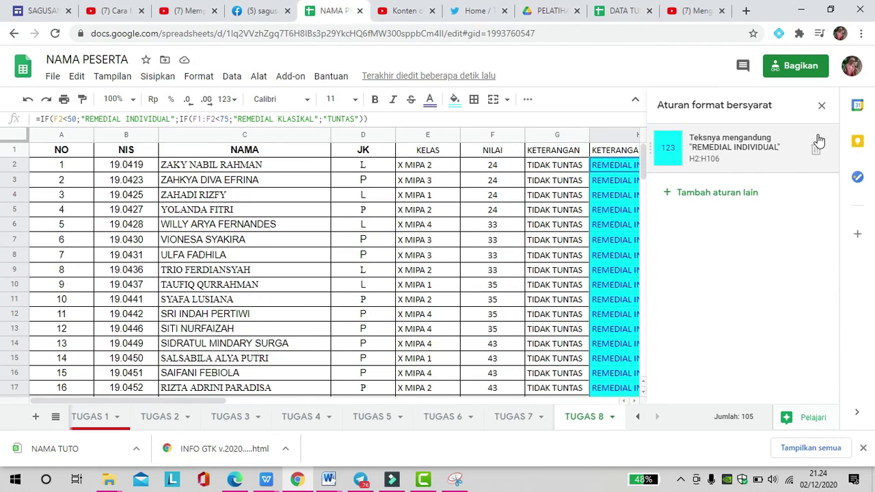
left_click(822, 106)
scroll(645, 201, "down", 6)
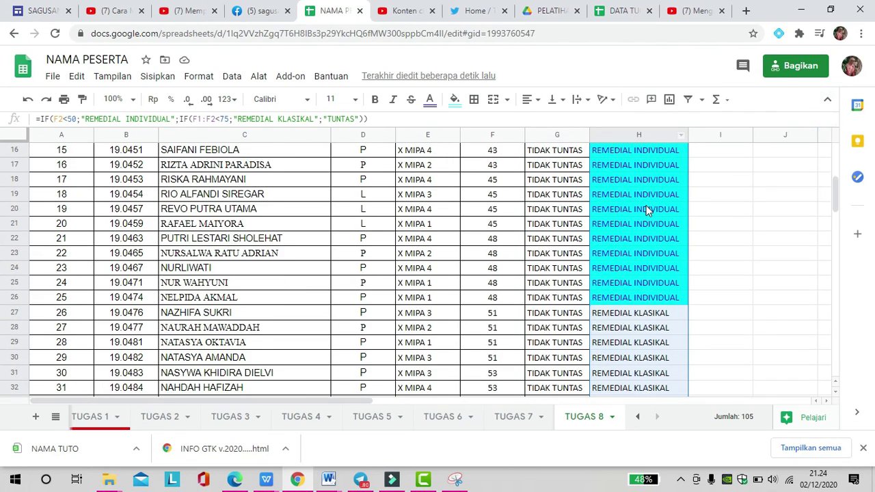